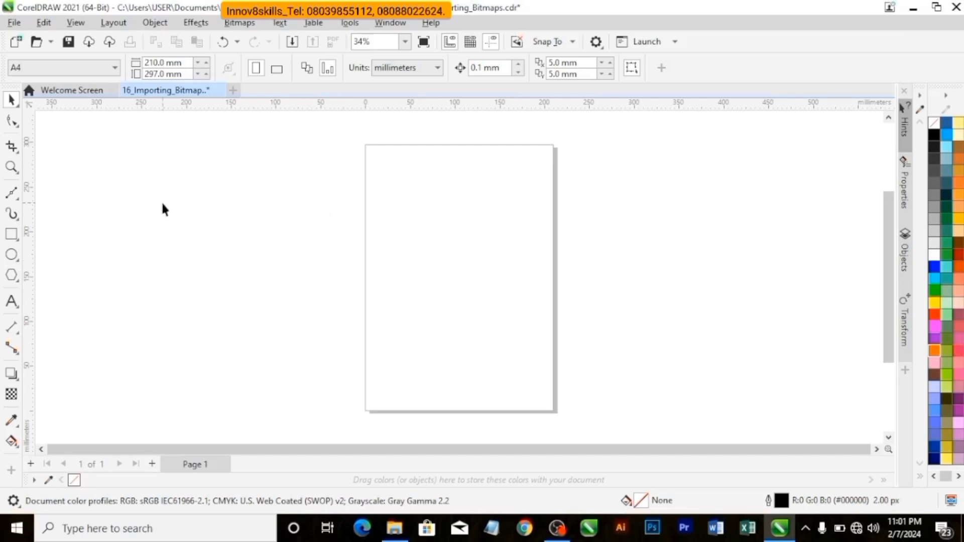
Import 964941_OFP6900.jpg from the Bg folder and draw it beside the page at about 83 × 83 mm.
{"action": "left_click", "coordinate": [14, 24]}
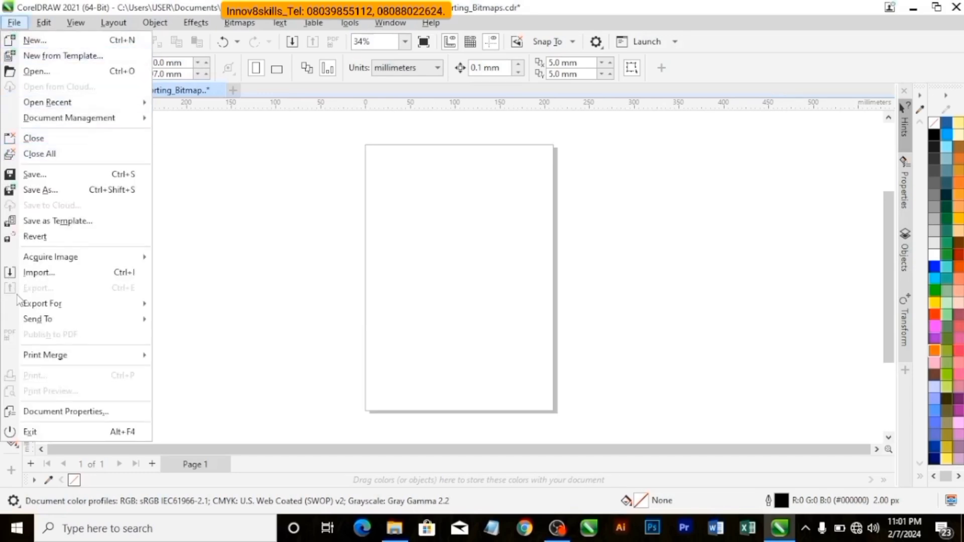
{"action": "left_click", "coordinate": [33, 275]}
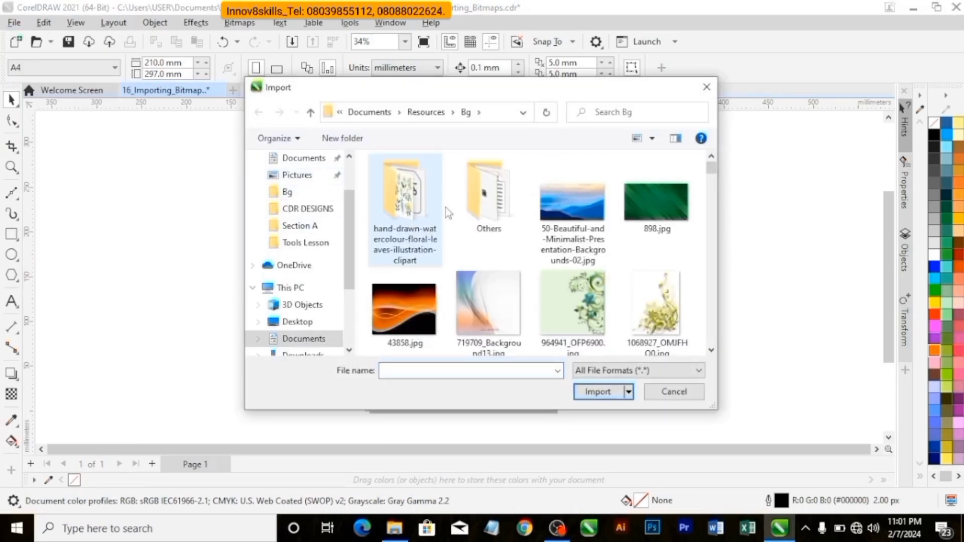
{"action": "left_click", "coordinate": [572, 294]}
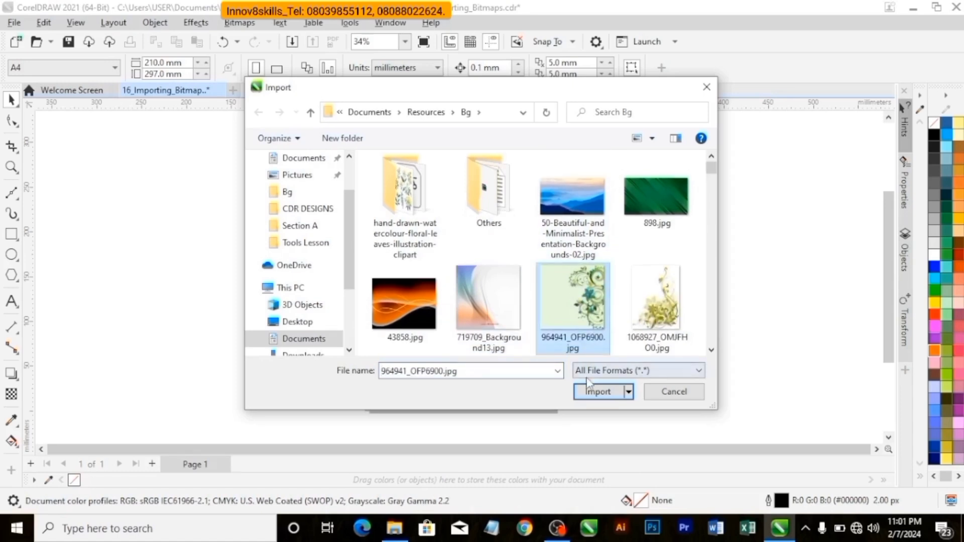
{"action": "left_click", "coordinate": [602, 395]}
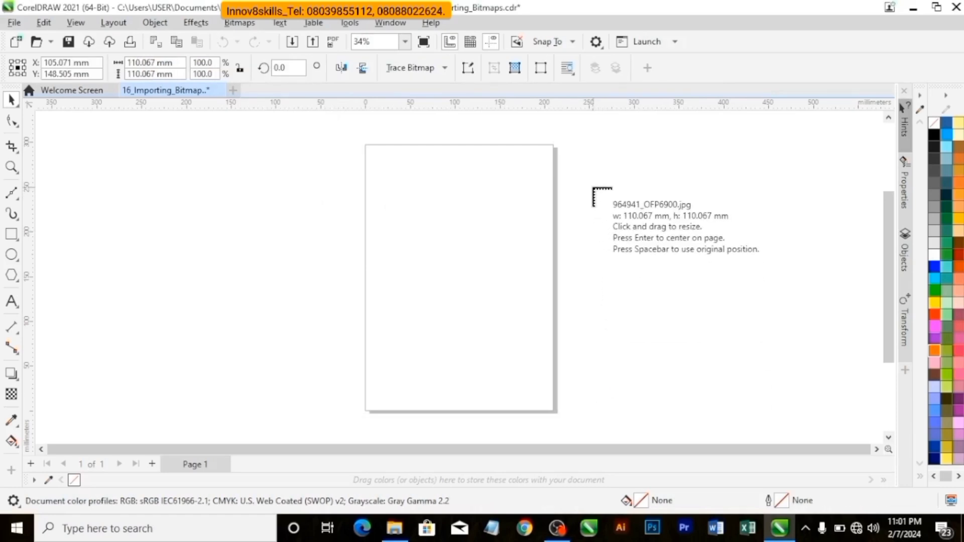
{"action": "left_click_drag", "start_coordinate": [593, 187], "coordinate": [686, 320]}
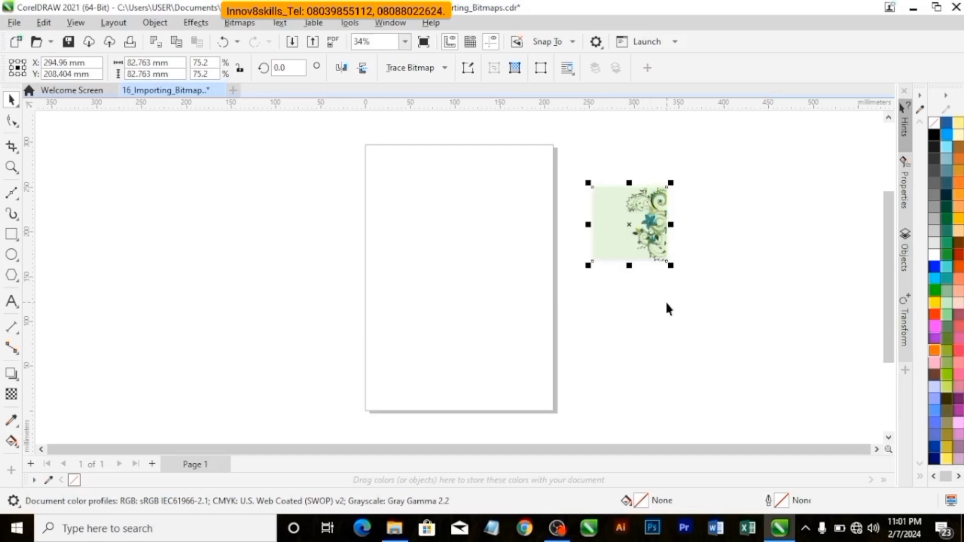
Import 719709_Background13.jpg from the Bg folder at its original size, placing it outside the page.
{"action": "left_click", "coordinate": [13, 21]}
{"action": "left_click", "coordinate": [65, 276]}
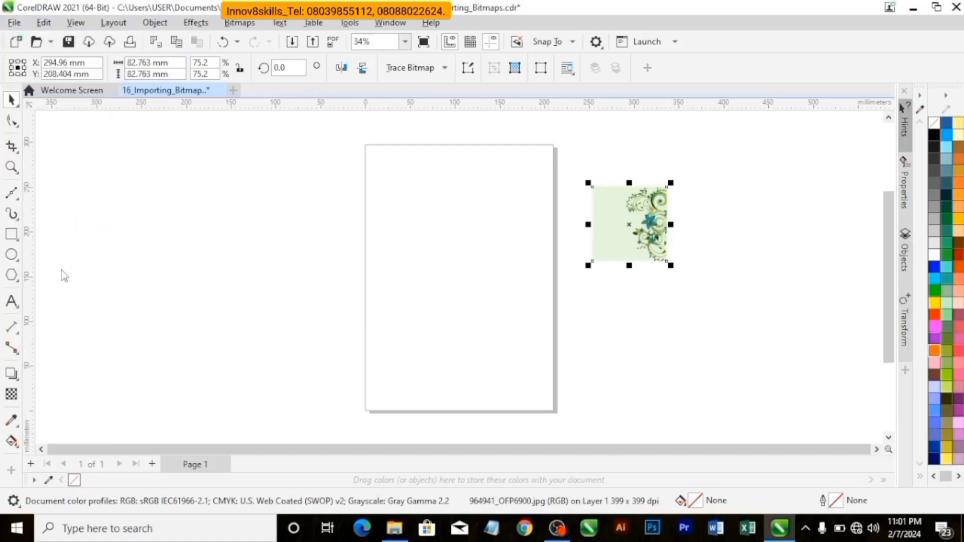
{"action": "left_click", "coordinate": [488, 301]}
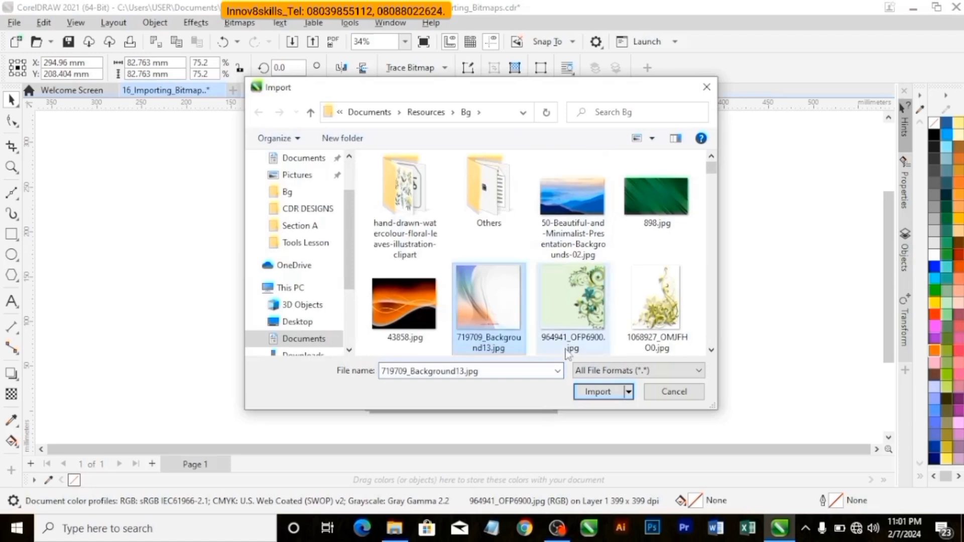
{"action": "left_click", "coordinate": [591, 392]}
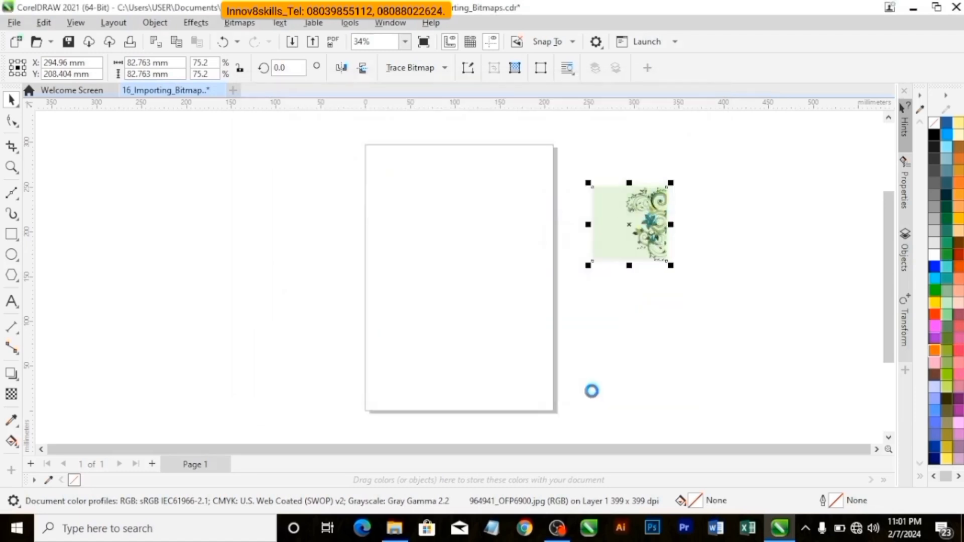
{"action": "left_click", "coordinate": [707, 289]}
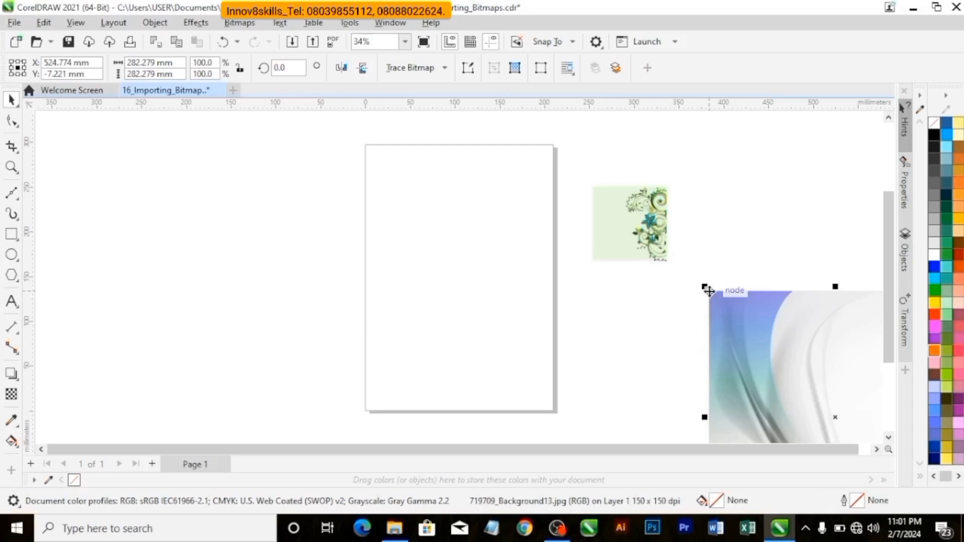
Reposition the 719709_Background13.jpg image beside the page, then delete it.
{"action": "mouse_move", "coordinate": [836, 416]}
{"action": "left_mouse_down"}
{"action": "mouse_move", "coordinate": [745, 301]}
{"action": "mouse_move", "coordinate": [720, 284]}
{"action": "left_mouse_up"}
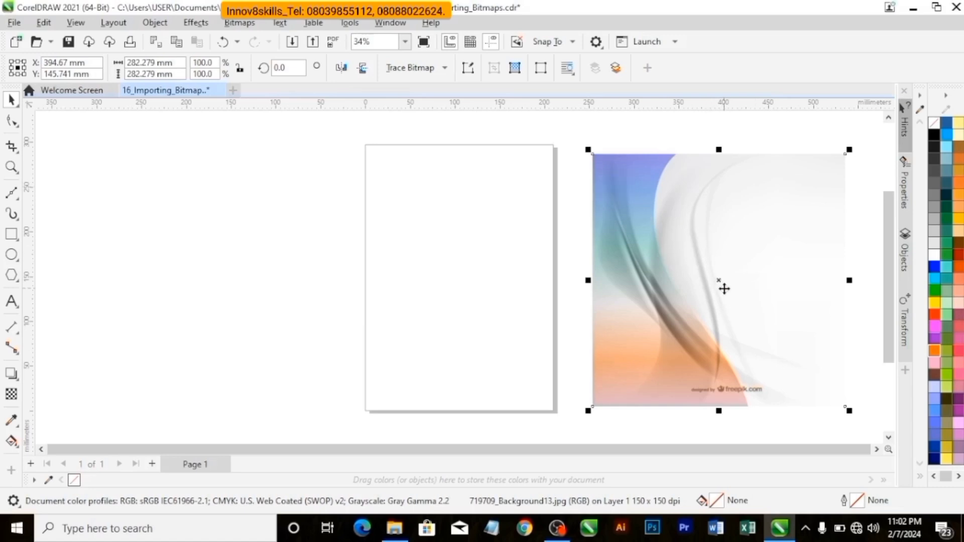
{"action": "mouse_move", "coordinate": [730, 275]}
{"action": "left_mouse_down"}
{"action": "mouse_move", "coordinate": [762, 262]}
{"action": "mouse_move", "coordinate": [738, 273]}
{"action": "left_mouse_up"}
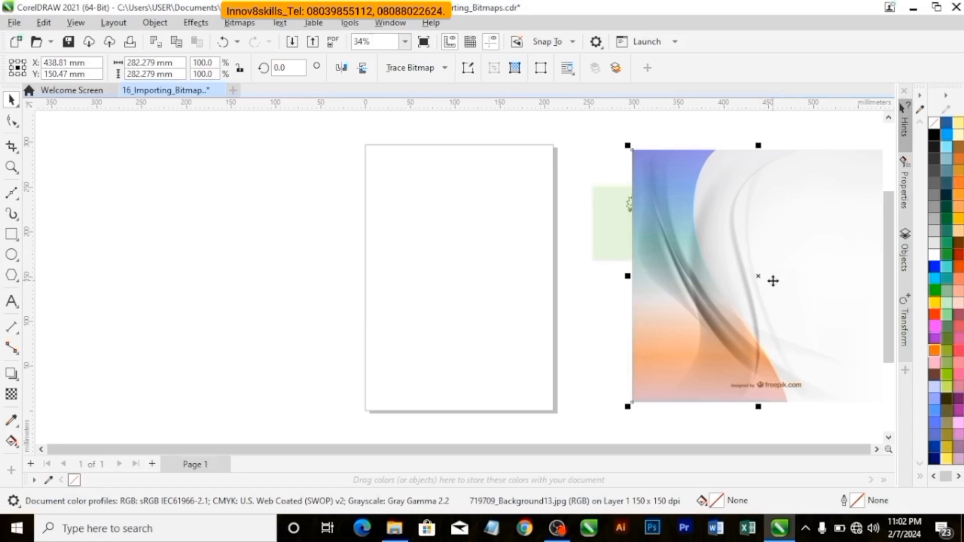
{"action": "key", "text": "Delete"}
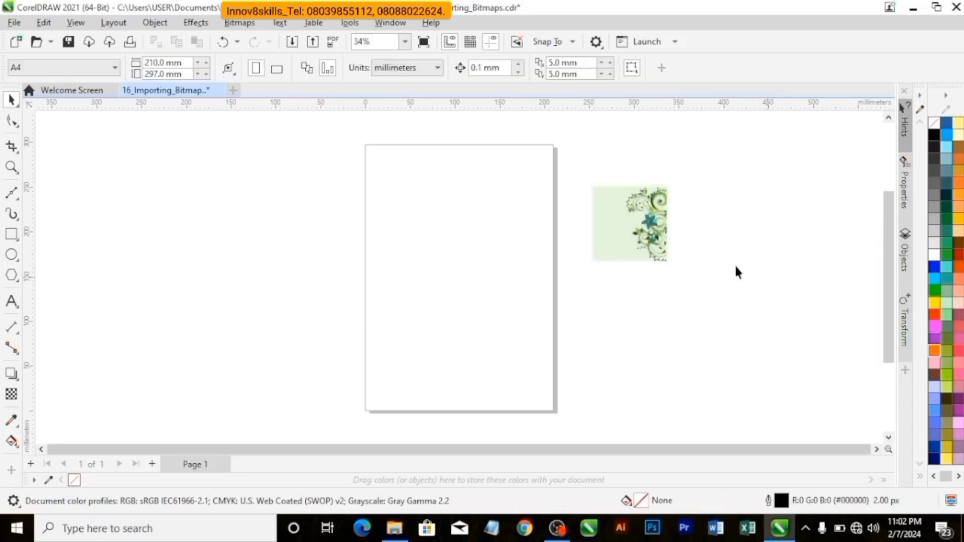
Import 1068995_OMJFI80.jpg from the Bg folder, centre it on the page at its original size, and deselect it.
{"action": "left_click", "coordinate": [14, 22]}
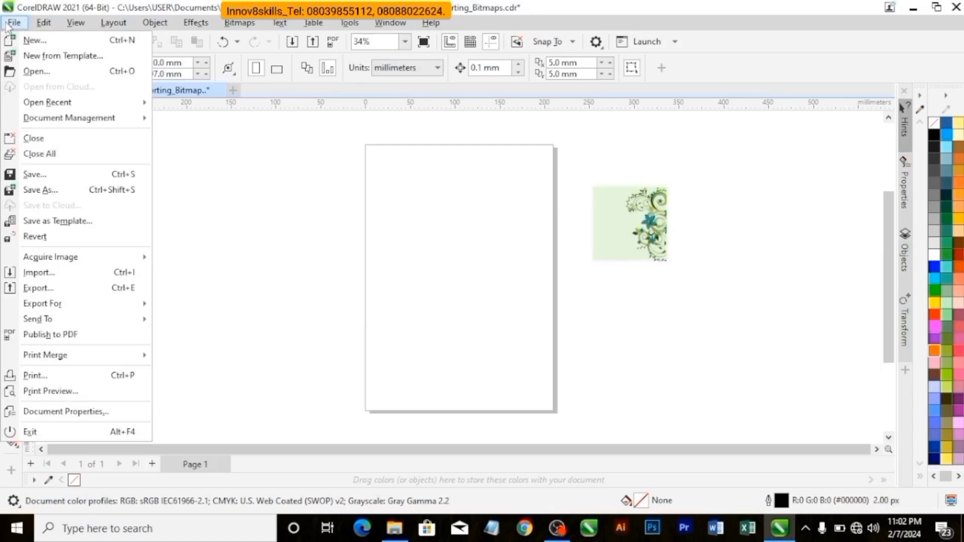
{"action": "left_click", "coordinate": [48, 273]}
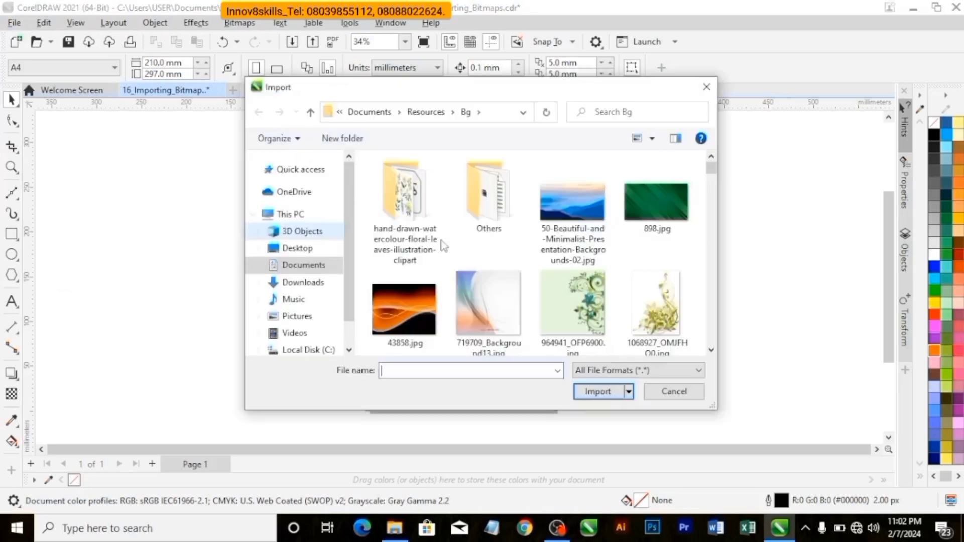
{"action": "scroll", "coordinate": [545, 304], "scroll_direction": "down", "scroll_amount": 2}
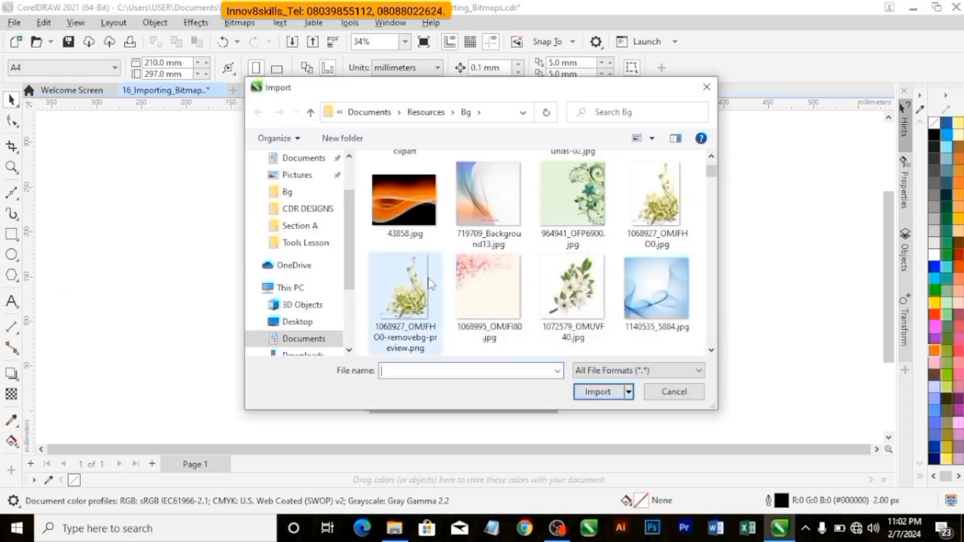
{"action": "left_click", "coordinate": [489, 288]}
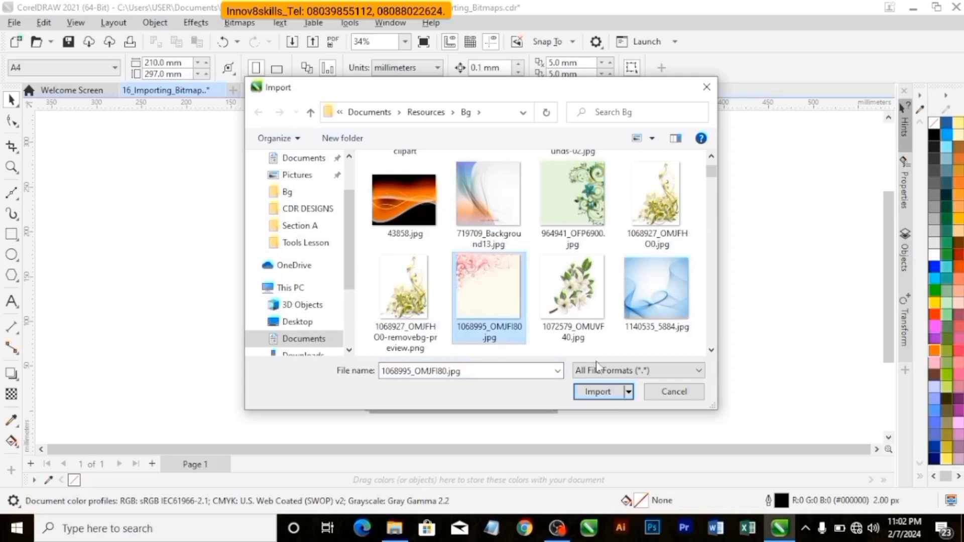
{"action": "left_click", "coordinate": [598, 392]}
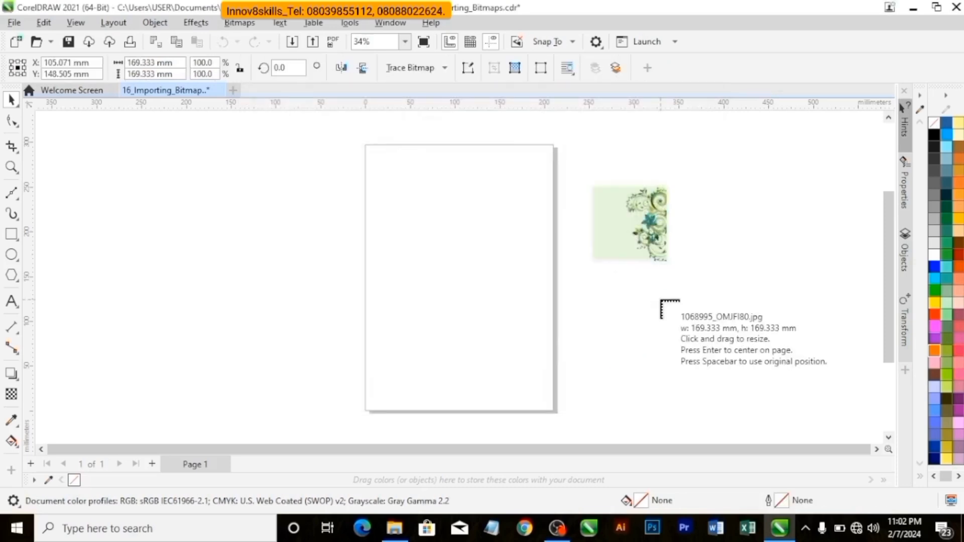
{"action": "key", "text": "Return"}
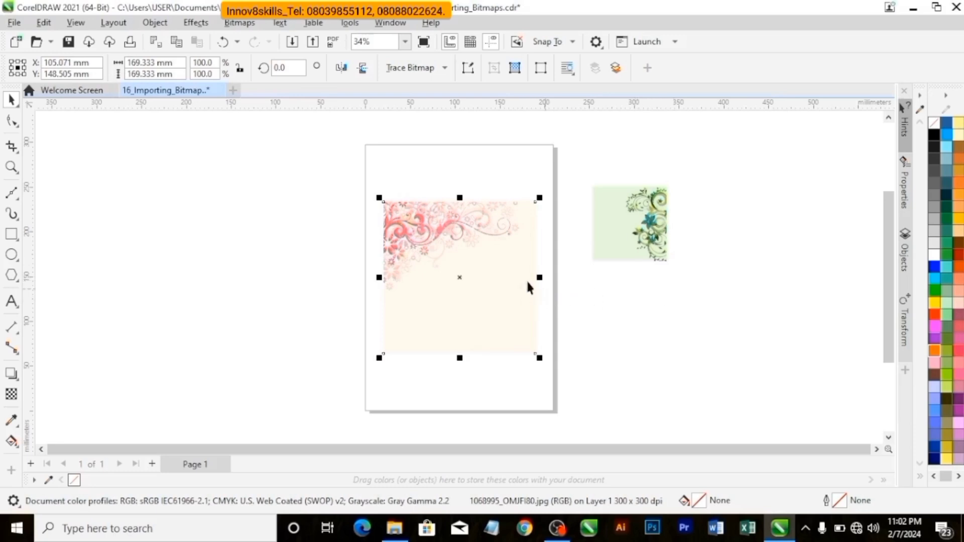
{"action": "left_click", "coordinate": [342, 277]}
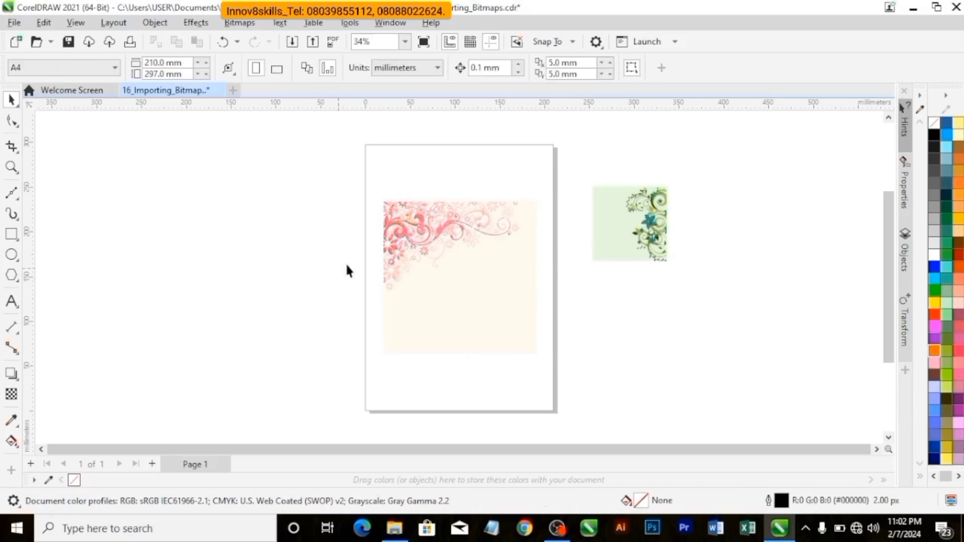
Import 50-Beautiful-and-Minimalist-Presentation-Backgrounds-02.jpg centred on the page at its original size, and deselect it.
{"action": "left_click", "coordinate": [14, 22]}
{"action": "left_click", "coordinate": [39, 272]}
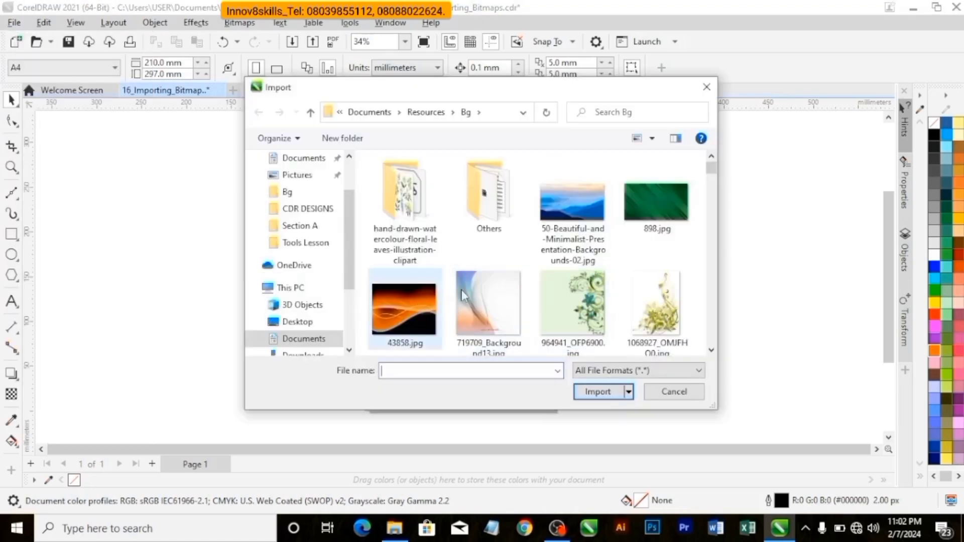
{"action": "left_click", "coordinate": [569, 213]}
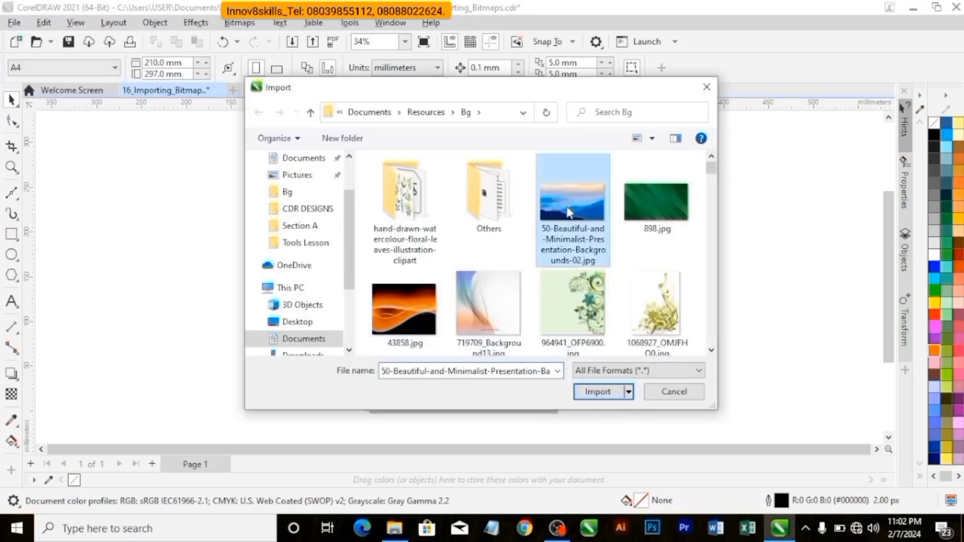
{"action": "left_click", "coordinate": [596, 392]}
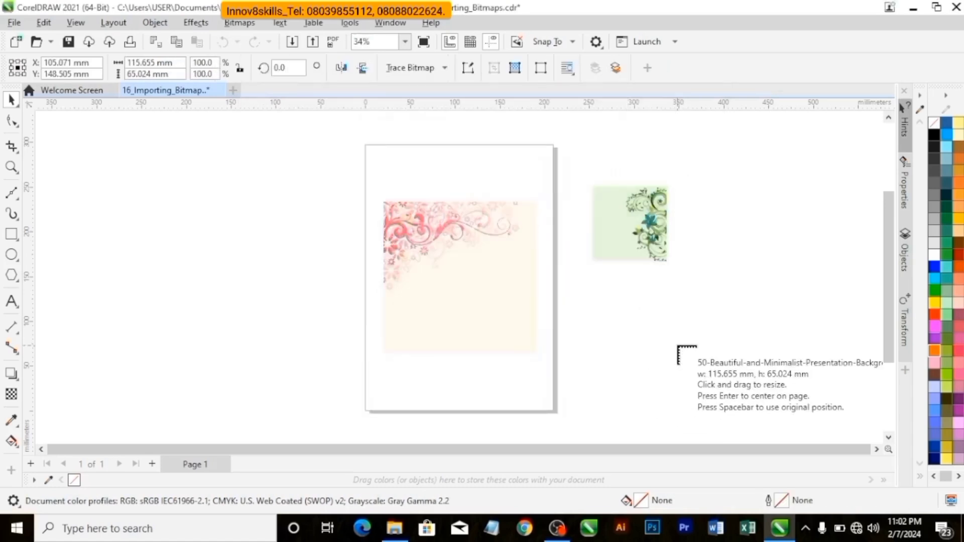
{"action": "key", "text": "Return"}
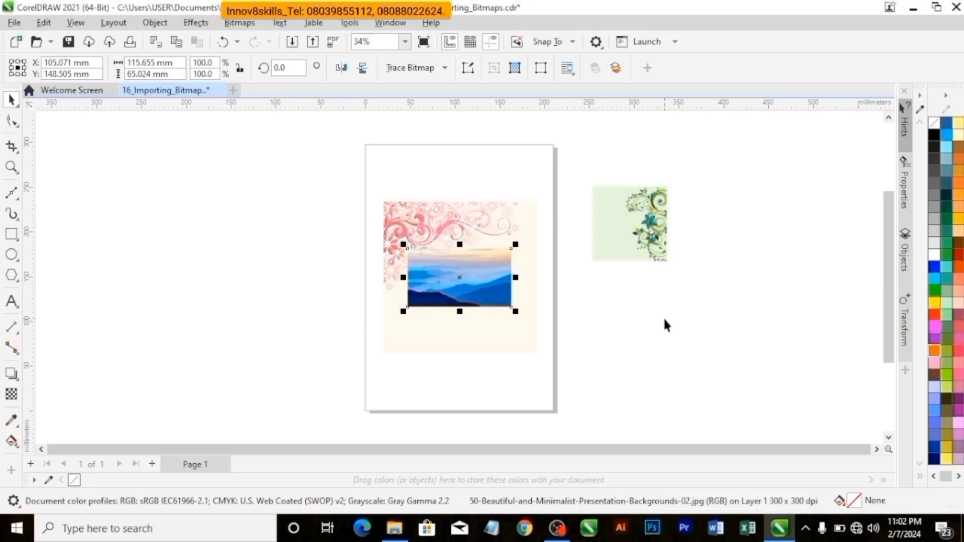
{"action": "left_click", "coordinate": [258, 262]}
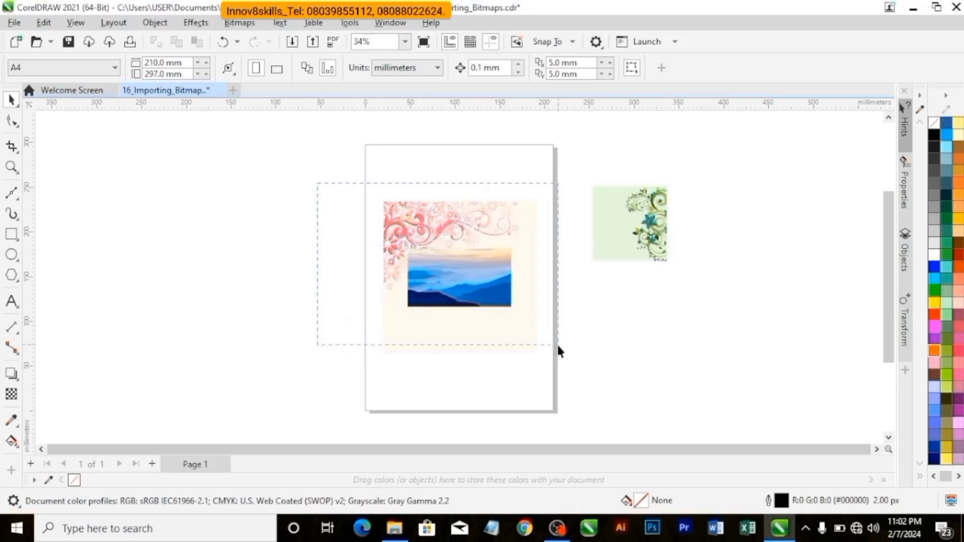
Delete the blue mountain, green floral and pink floral images so the page and its surroundings are empty.
{"action": "left_click_drag", "start_coordinate": [557, 345], "coordinate": [559, 351]}
{"action": "key", "text": "Delete"}
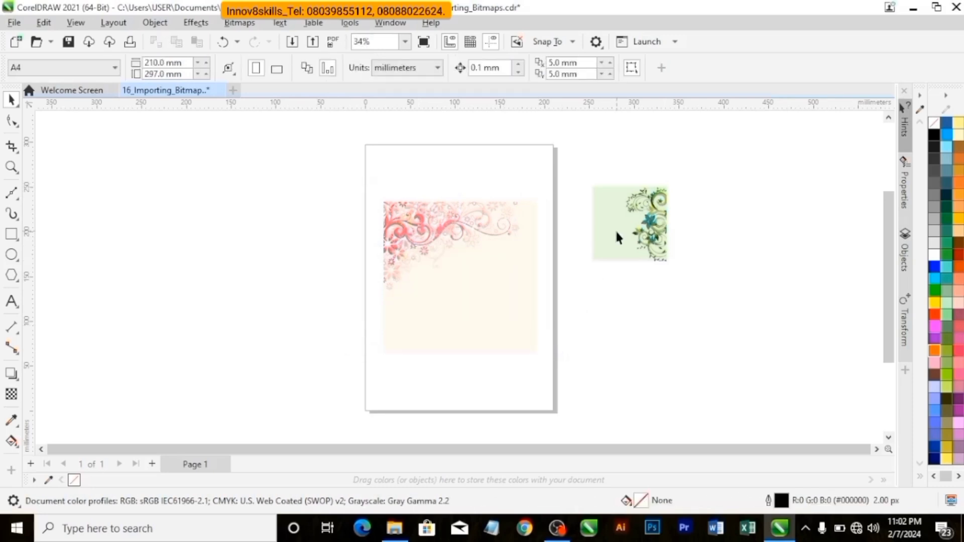
{"action": "left_click", "coordinate": [616, 231]}
{"action": "key", "text": "Delete"}
{"action": "left_click", "coordinate": [476, 250]}
{"action": "key", "text": "Delete"}
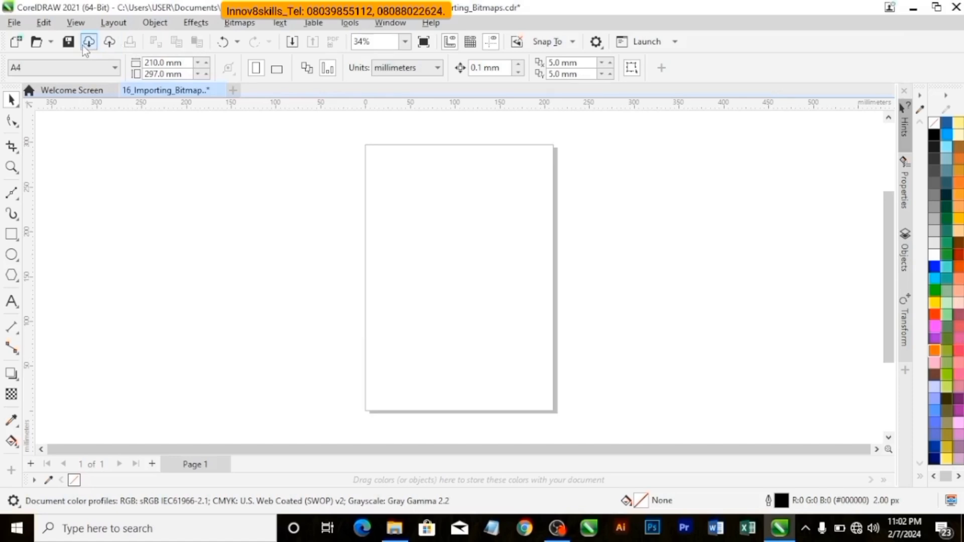
Choose the beautiful-tropical-empty-beach-sea-ocean JPG from the Bg folder for import.
{"action": "left_click", "coordinate": [292, 42]}
{"action": "scroll", "coordinate": [531, 324], "scroll_direction": "down", "scroll_amount": 1}
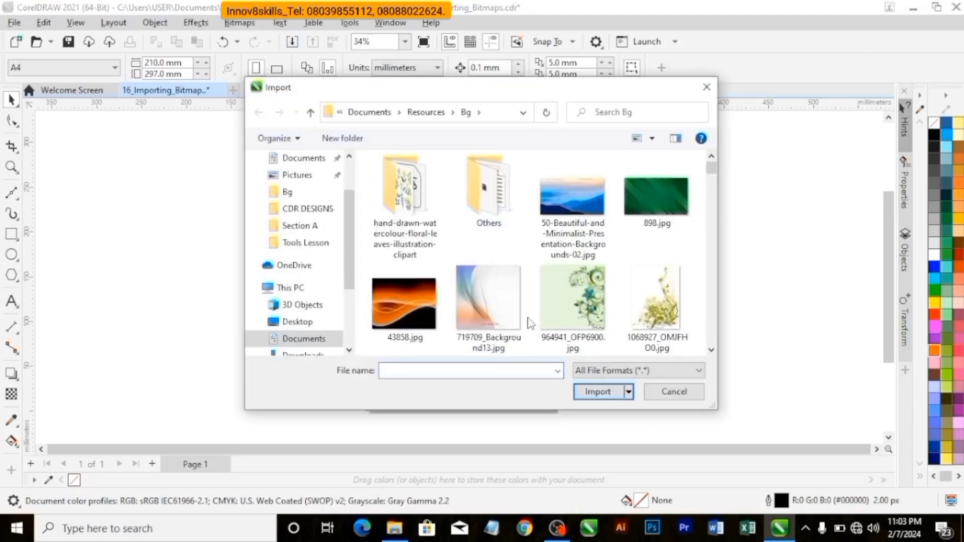
{"action": "scroll", "coordinate": [531, 324], "scroll_direction": "down", "scroll_amount": 6}
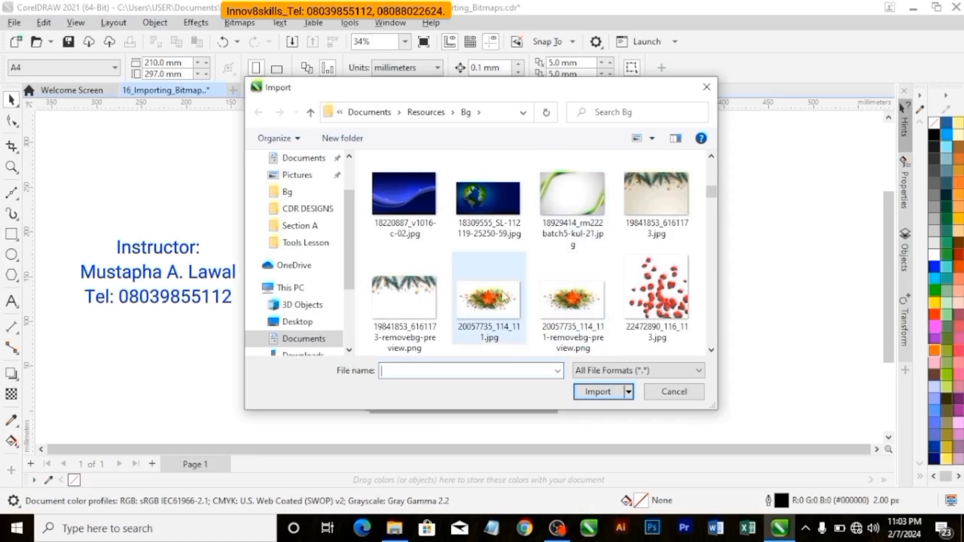
{"action": "scroll", "coordinate": [523, 294], "scroll_direction": "down", "scroll_amount": 8}
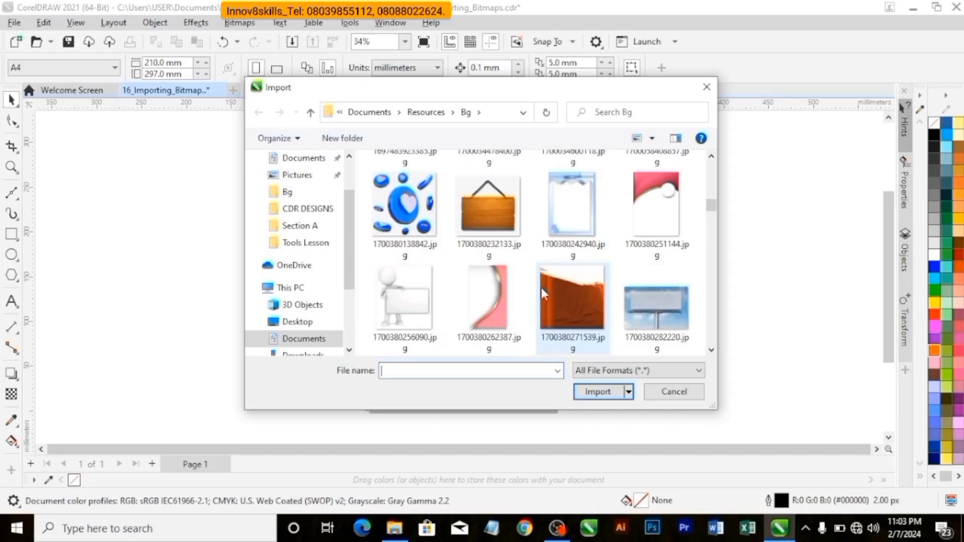
{"action": "scroll", "coordinate": [542, 288], "scroll_direction": "down", "scroll_amount": 4}
{"action": "scroll", "coordinate": [542, 289], "scroll_direction": "down", "scroll_amount": 15}
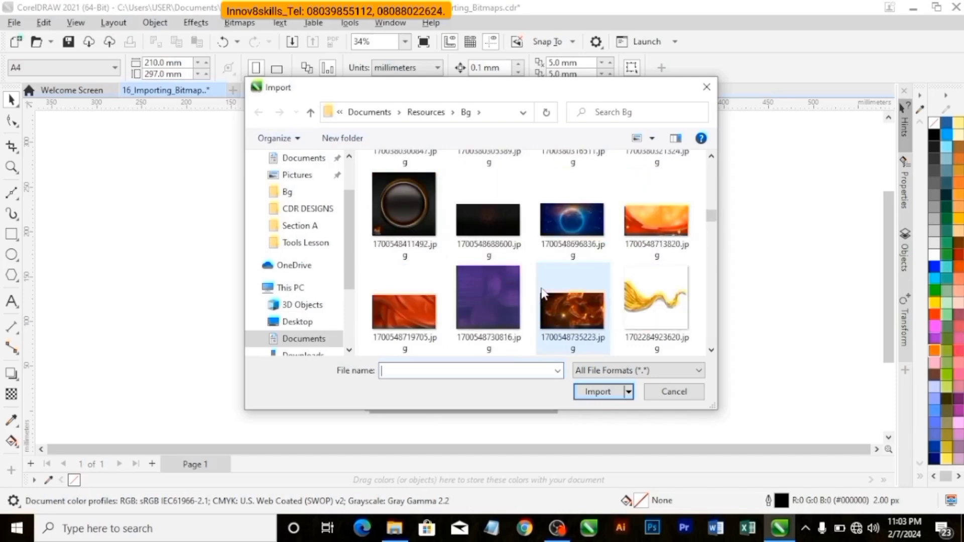
{"action": "scroll", "coordinate": [543, 282], "scroll_direction": "down", "scroll_amount": 3}
{"action": "left_click", "coordinate": [568, 294]}
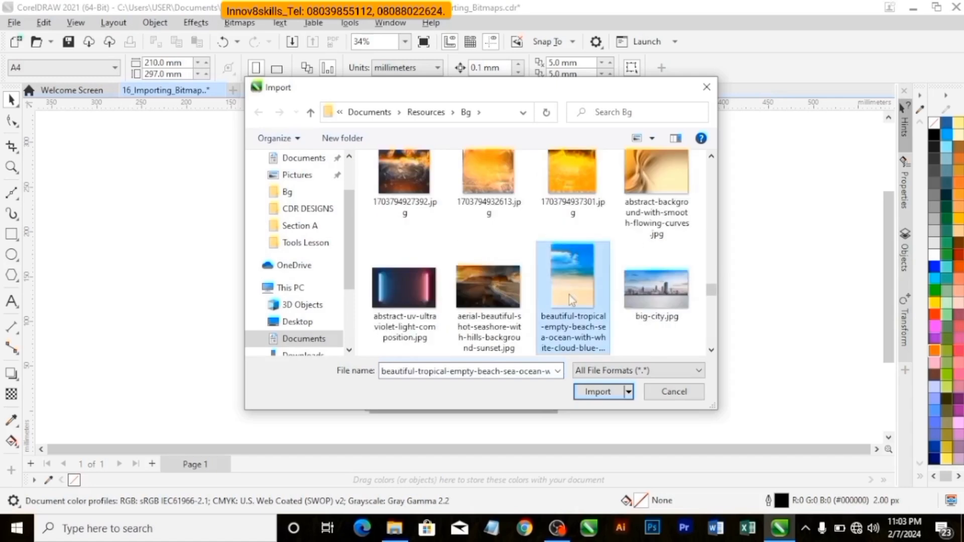
{"action": "left_click", "coordinate": [597, 391]}
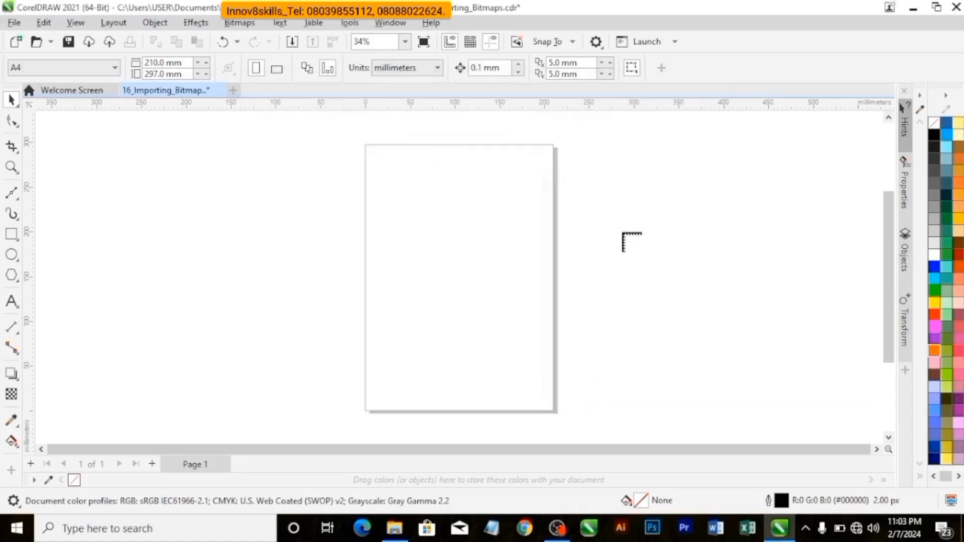
Place the beach image to the right of the page and enlarge it proportionally to about 96 × 143 mm.
{"action": "left_click", "coordinate": [637, 216]}
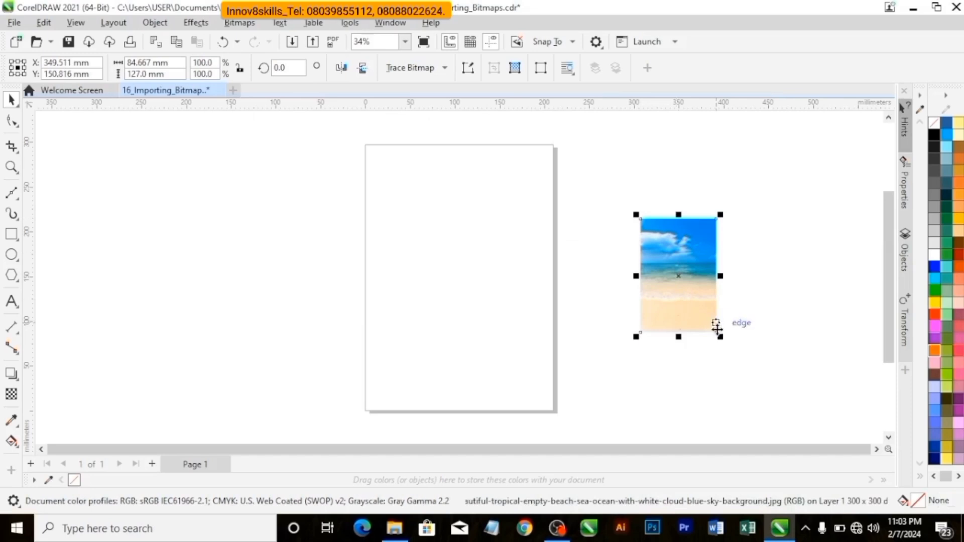
{"action": "left_click_drag", "start_coordinate": [721, 337], "coordinate": [730, 351]}
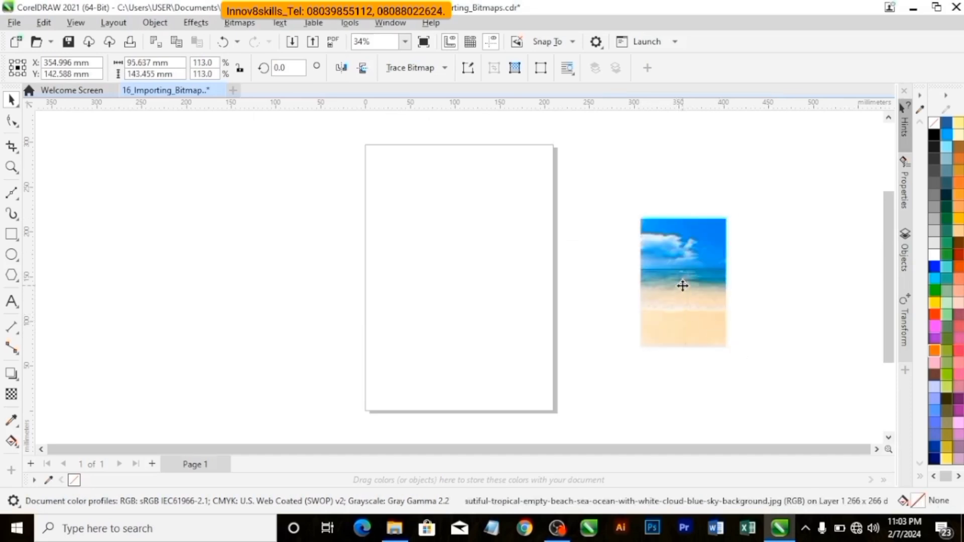
{"action": "left_click_drag", "start_coordinate": [682, 284], "coordinate": [679, 275]}
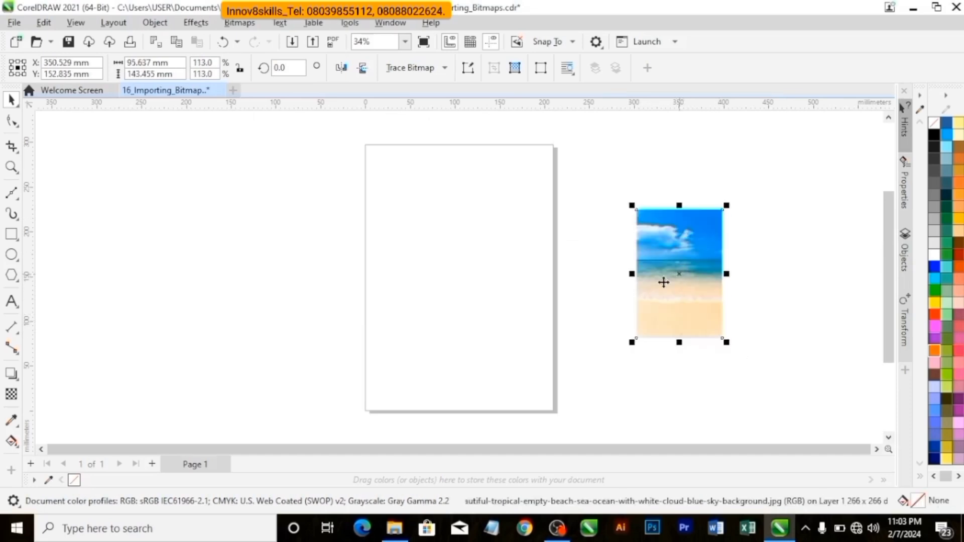
Choose 1311450_550.jpg from the Bg folder for import using the Crop and load option.
{"action": "left_click", "coordinate": [14, 23]}
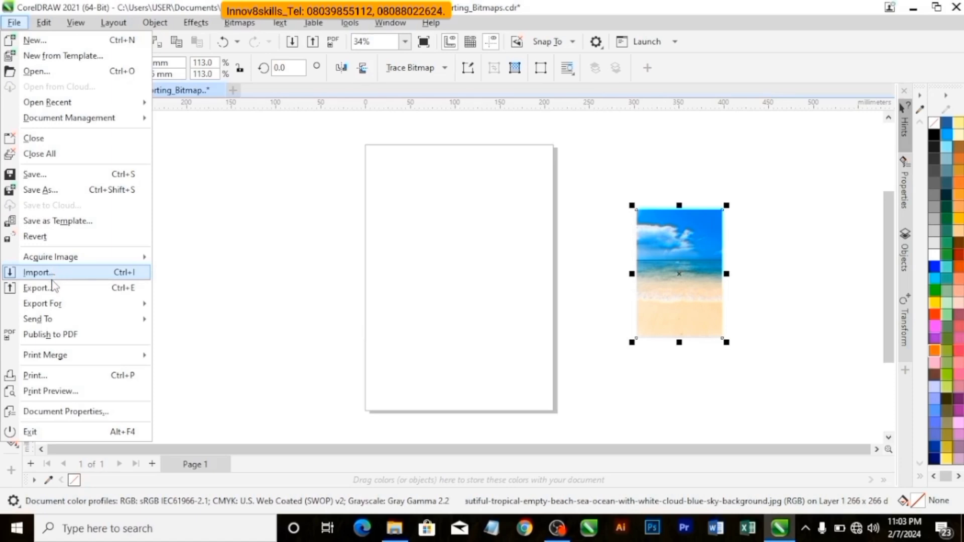
{"action": "left_click", "coordinate": [395, 225]}
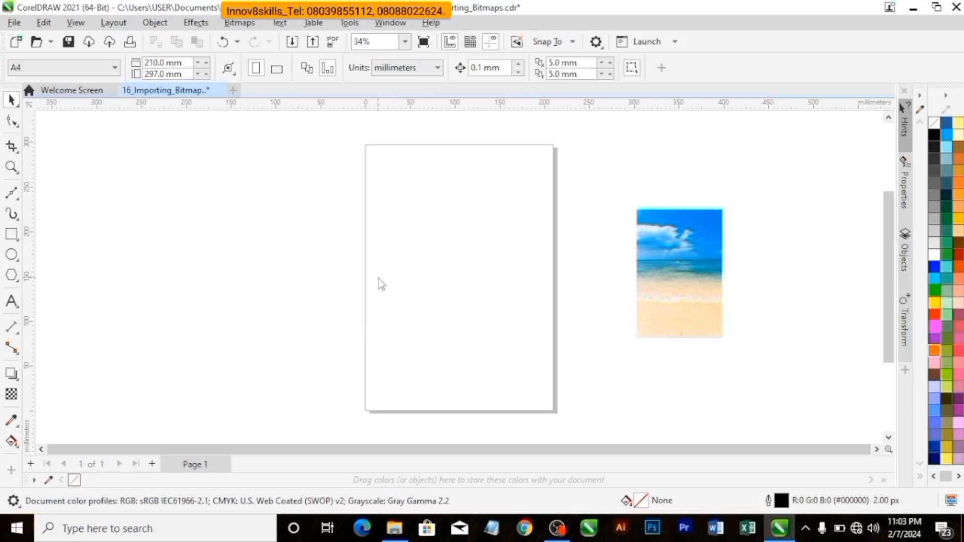
{"action": "key", "text": "ctrl+i"}
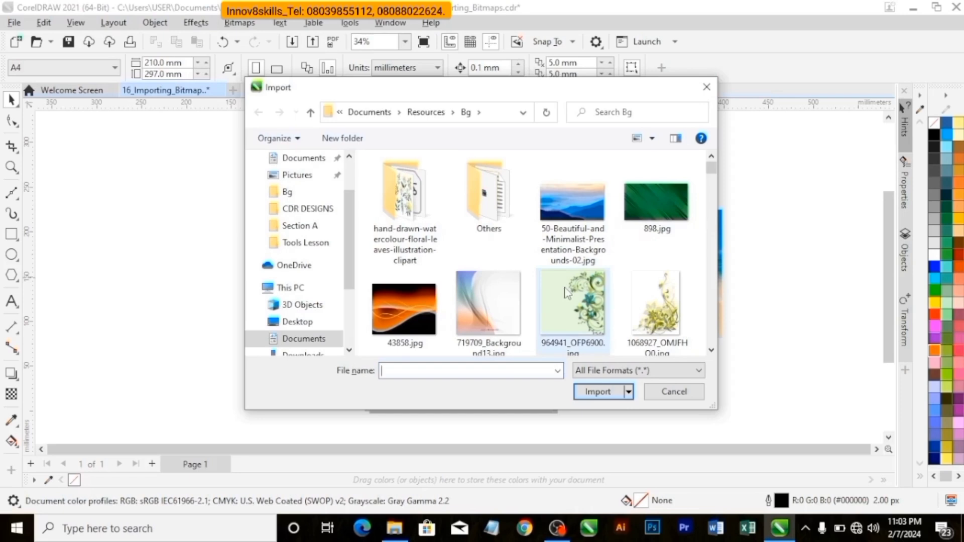
{"action": "scroll", "coordinate": [636, 269], "scroll_direction": "down", "scroll_amount": 5}
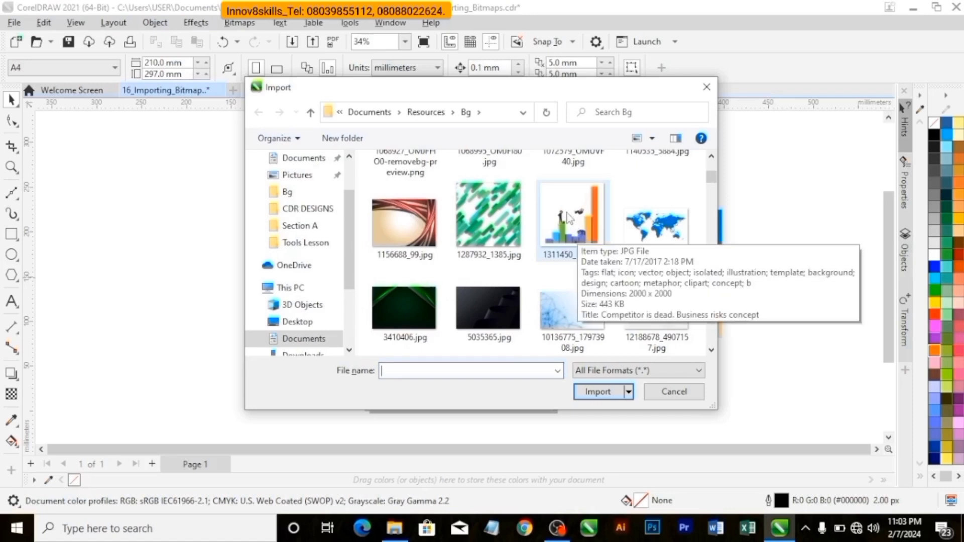
{"action": "left_click", "coordinate": [566, 232]}
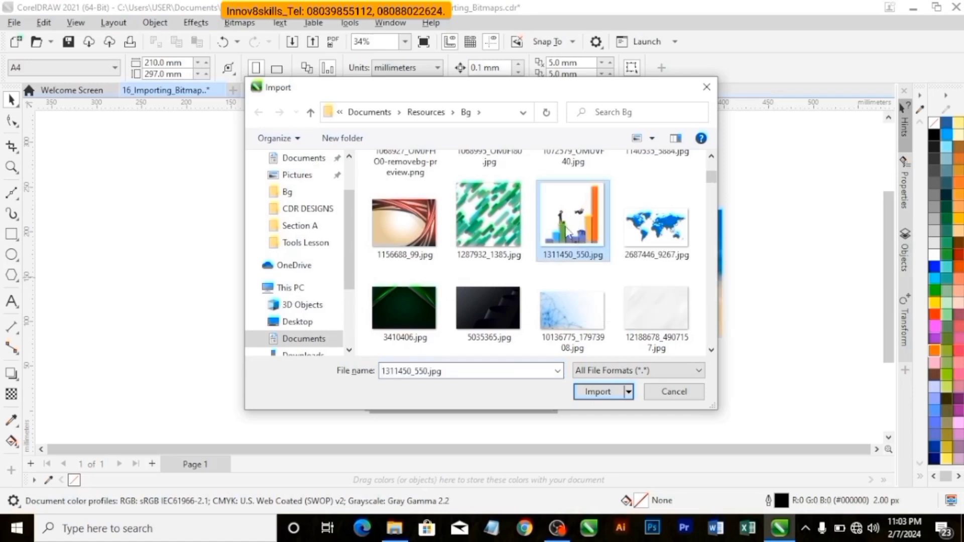
{"action": "left_click", "coordinate": [630, 392]}
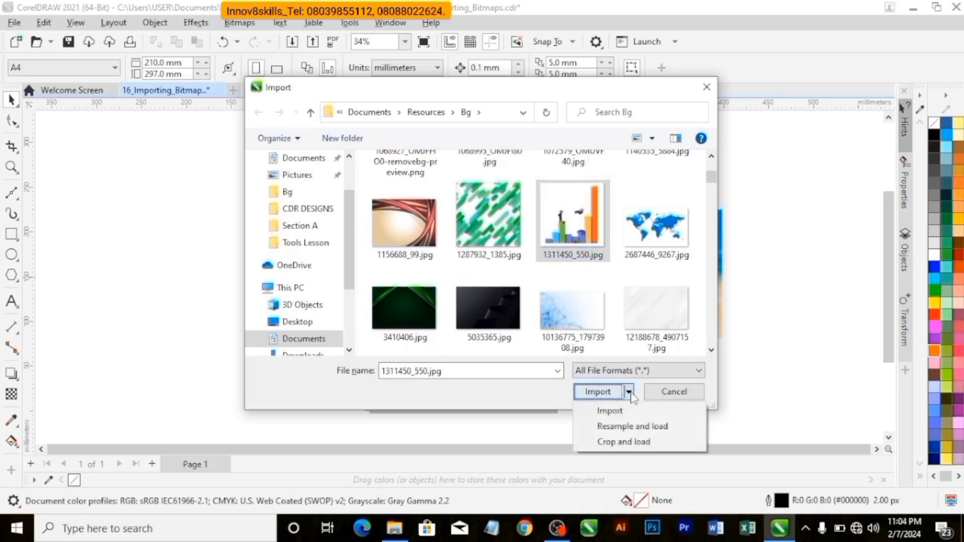
{"action": "left_click", "coordinate": [629, 443]}
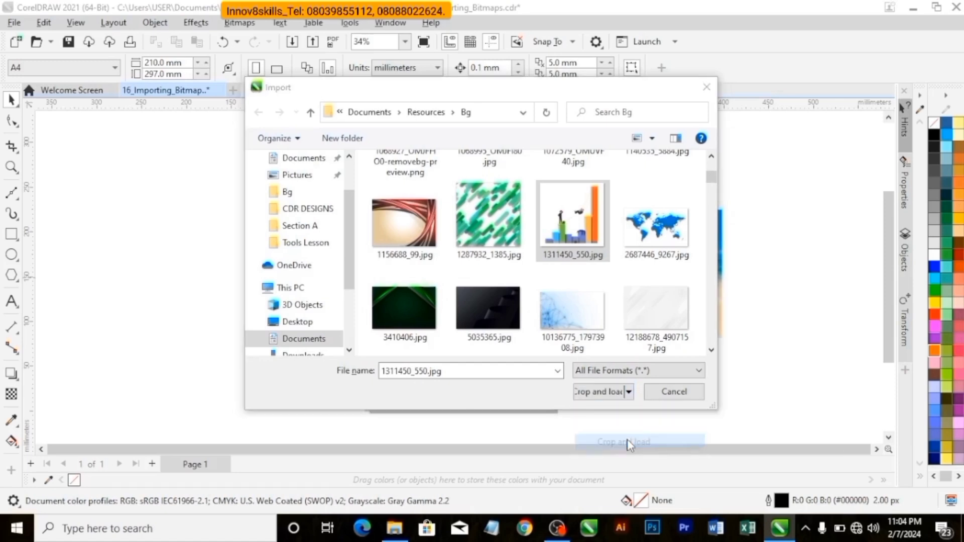
Crop the image on all four sides to the area around the two figures, about 88 × 83 mm, and load it.
{"action": "left_click_drag", "start_coordinate": [556, 214], "coordinate": [526, 224]}
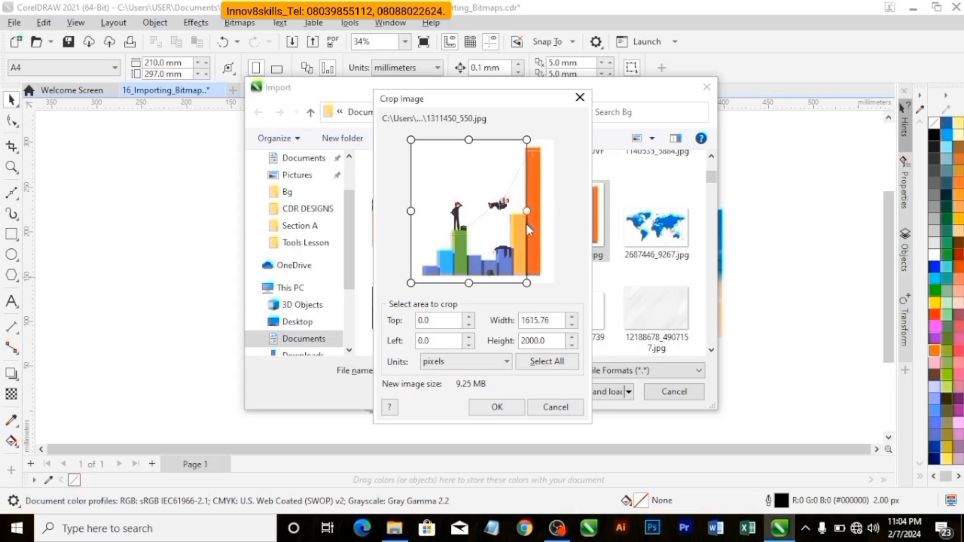
{"action": "left_click_drag", "start_coordinate": [413, 214], "coordinate": [455, 227]}
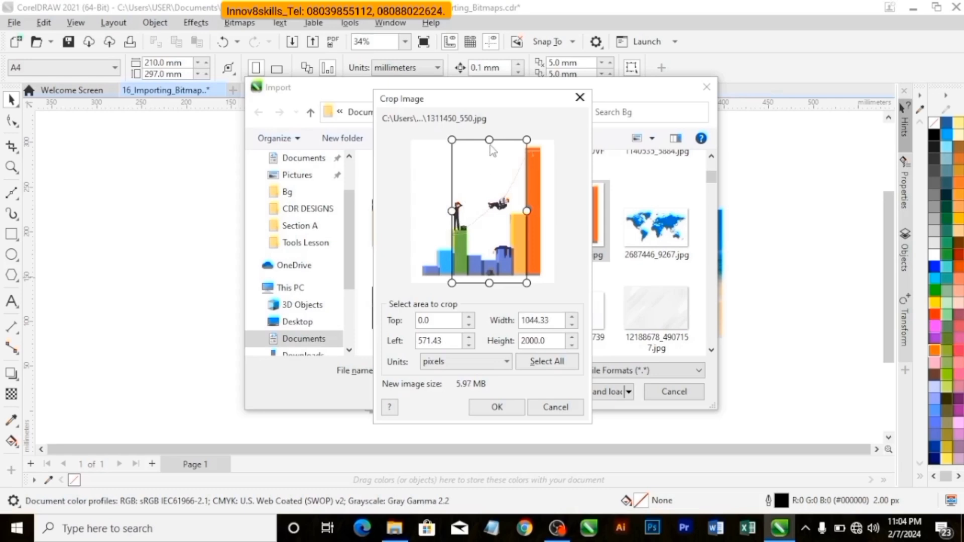
{"action": "left_click_drag", "start_coordinate": [490, 142], "coordinate": [491, 190]}
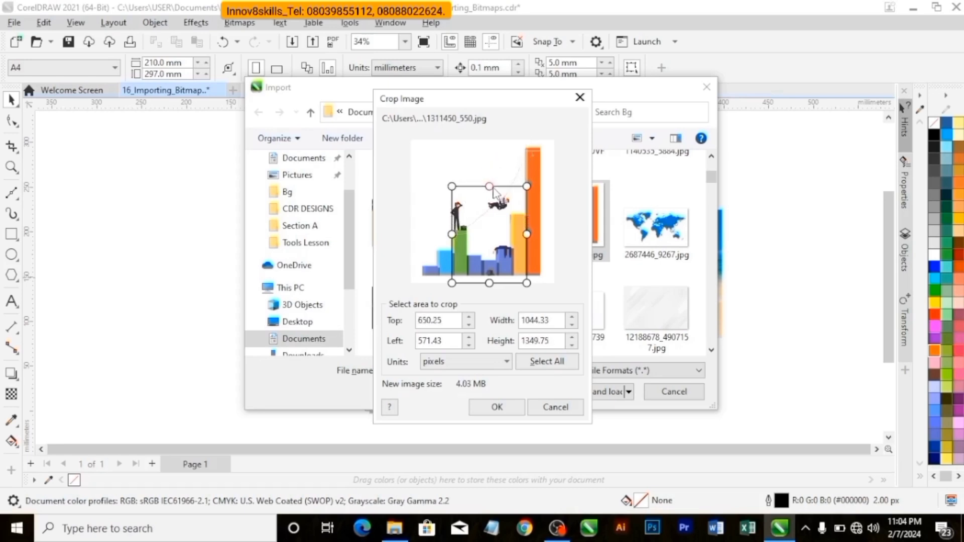
{"action": "left_click_drag", "start_coordinate": [491, 280], "coordinate": [490, 258]}
{"action": "left_click", "coordinate": [497, 407]}
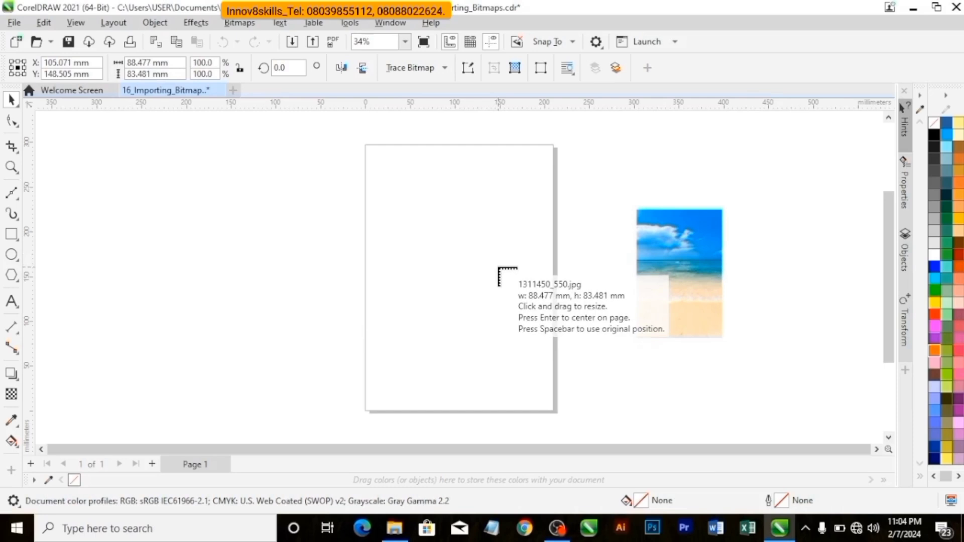
Place the cropped image centred on the page, and move it off the page to the right of the beach image.
{"action": "key", "text": "Return"}
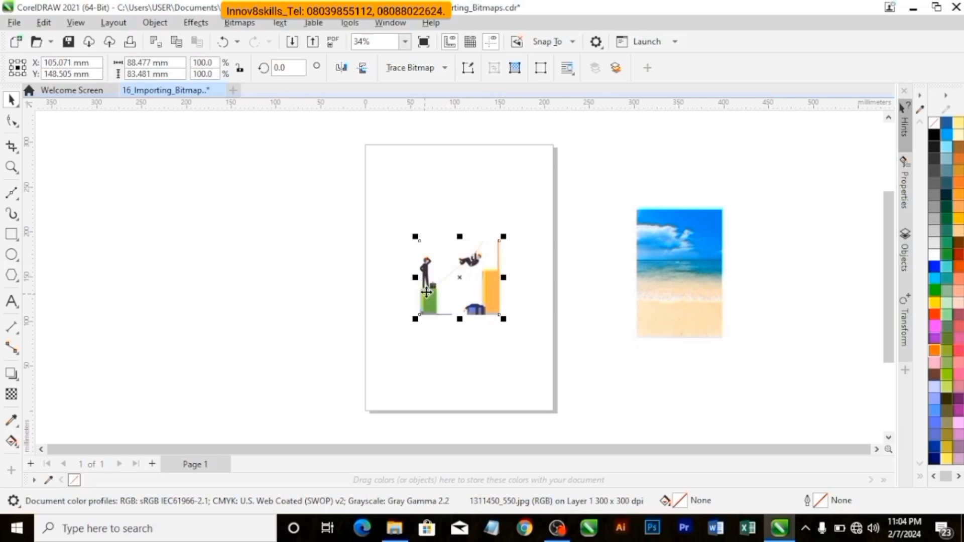
{"action": "left_click_drag", "start_coordinate": [477, 275], "coordinate": [804, 266]}
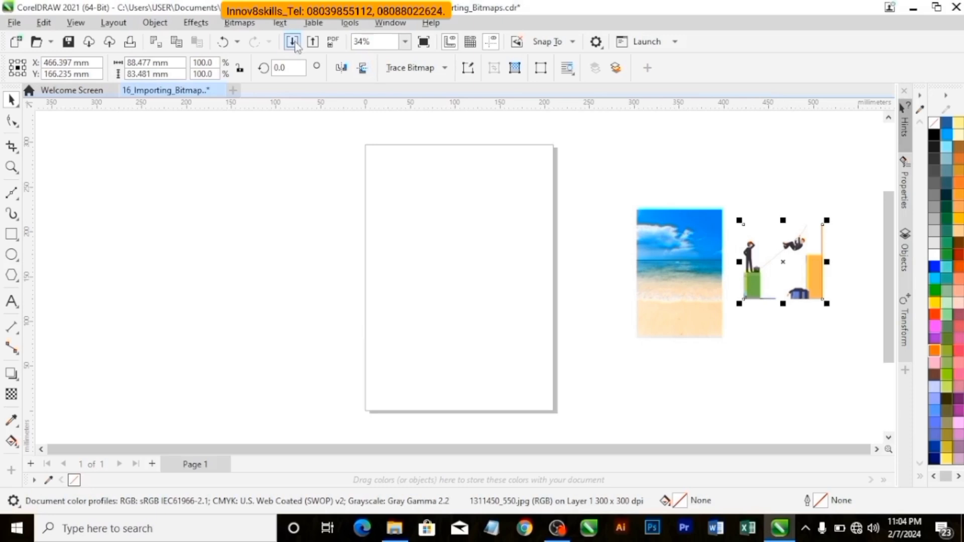
Choose the gold wave background 1703606643591.jpg from the Bg folder for import using the Resample and load option.
{"action": "left_click", "coordinate": [293, 41]}
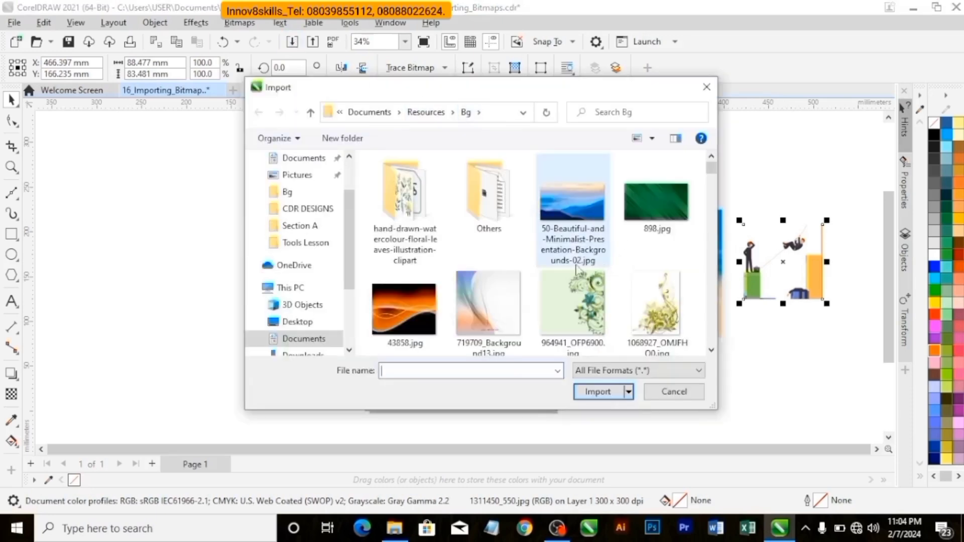
{"action": "scroll", "coordinate": [537, 261], "scroll_direction": "down", "scroll_amount": 2}
{"action": "scroll", "coordinate": [537, 260], "scroll_direction": "down", "scroll_amount": 3}
{"action": "scroll", "coordinate": [537, 251], "scroll_direction": "down", "scroll_amount": 2}
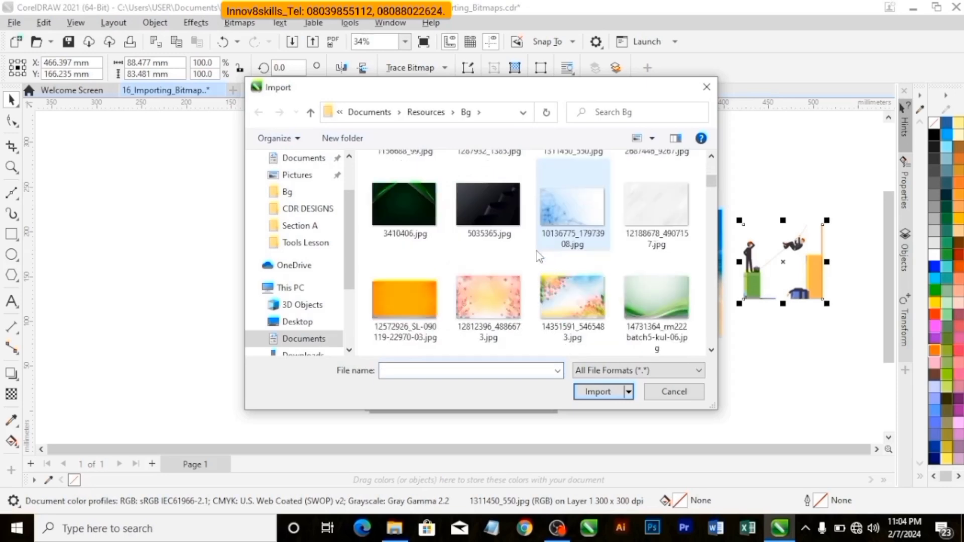
{"action": "scroll", "coordinate": [537, 251], "scroll_direction": "down", "scroll_amount": 4}
{"action": "scroll", "coordinate": [537, 251], "scroll_direction": "down", "scroll_amount": 5}
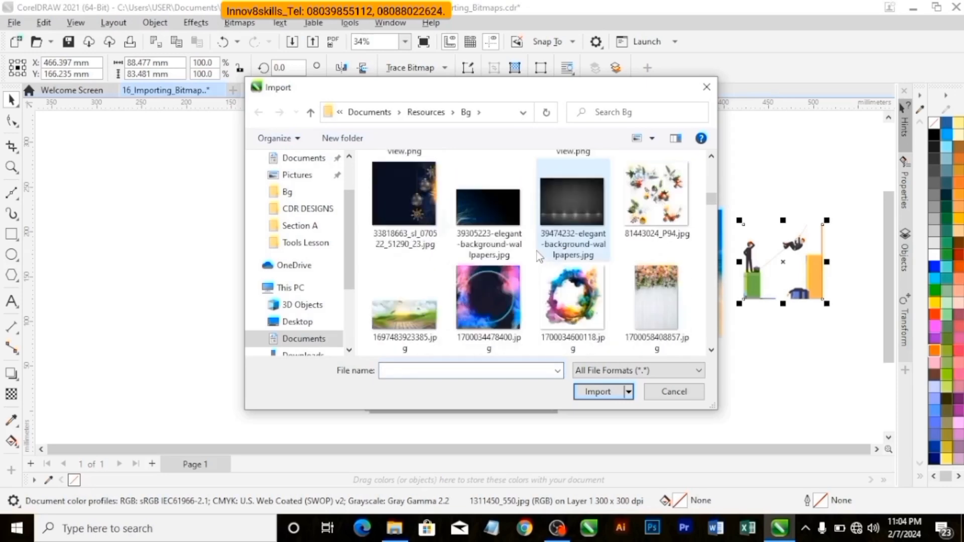
{"action": "scroll", "coordinate": [466, 202], "scroll_direction": "down", "scroll_amount": 2}
{"action": "scroll", "coordinate": [466, 202], "scroll_direction": "down", "scroll_amount": 2}
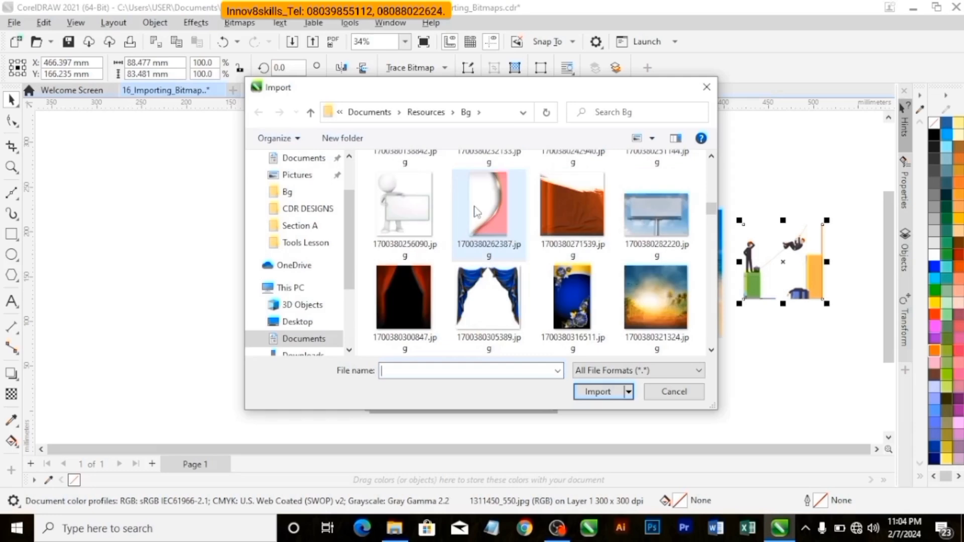
{"action": "scroll", "coordinate": [463, 212], "scroll_direction": "down", "scroll_amount": 2}
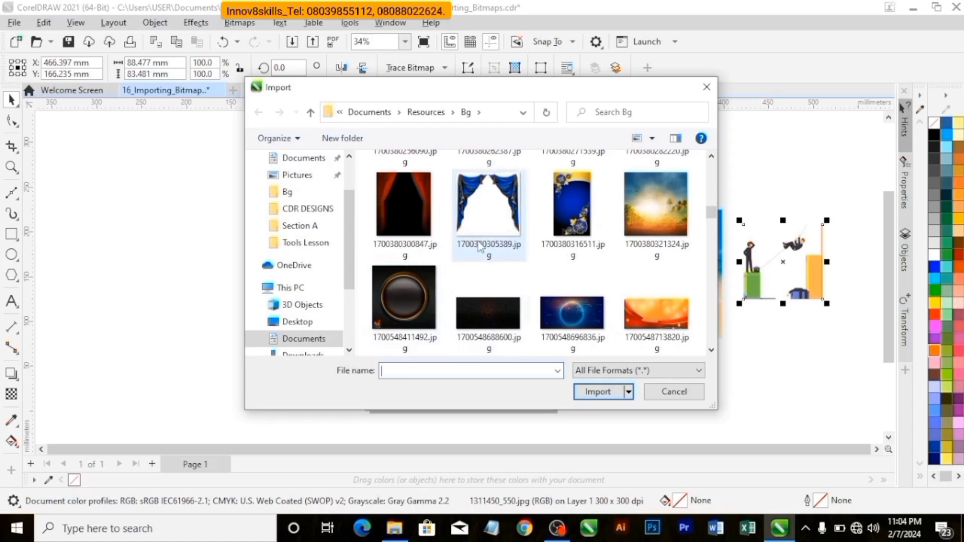
{"action": "scroll", "coordinate": [510, 256], "scroll_direction": "down", "scroll_amount": 10}
{"action": "scroll", "coordinate": [510, 269], "scroll_direction": "down", "scroll_amount": 3}
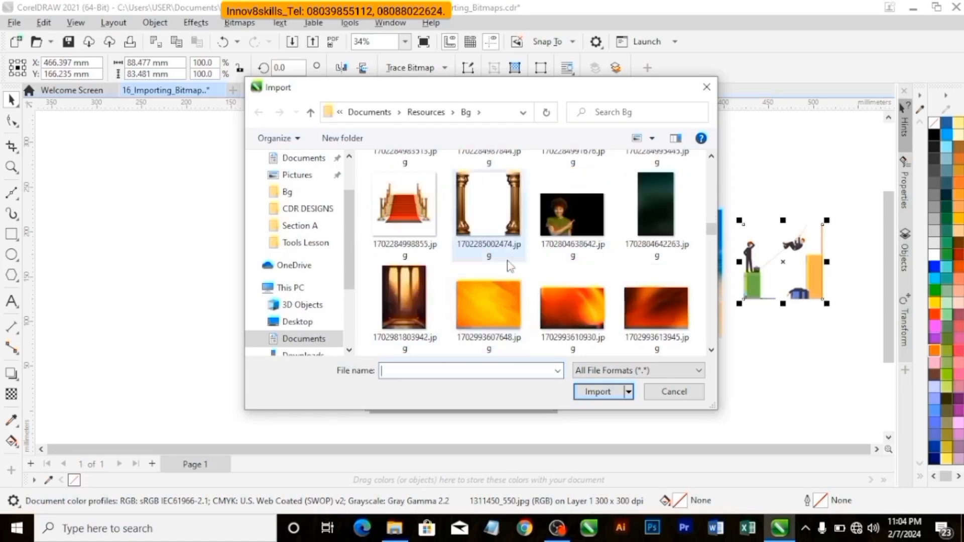
{"action": "scroll", "coordinate": [507, 241], "scroll_direction": "up", "scroll_amount": 7}
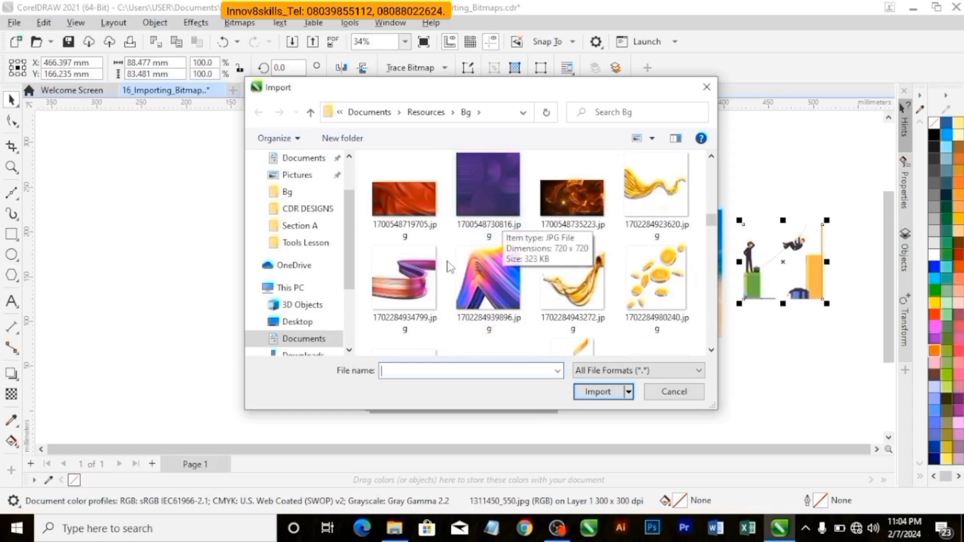
{"action": "scroll", "coordinate": [506, 231], "scroll_direction": "down", "scroll_amount": 10}
{"action": "scroll", "coordinate": [509, 256], "scroll_direction": "down", "scroll_amount": 8}
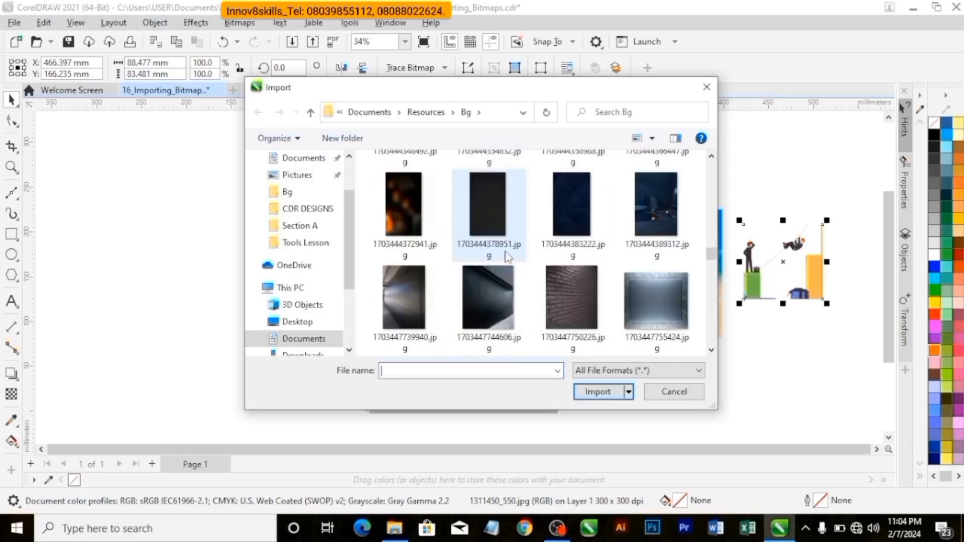
{"action": "scroll", "coordinate": [507, 251], "scroll_direction": "down", "scroll_amount": 3}
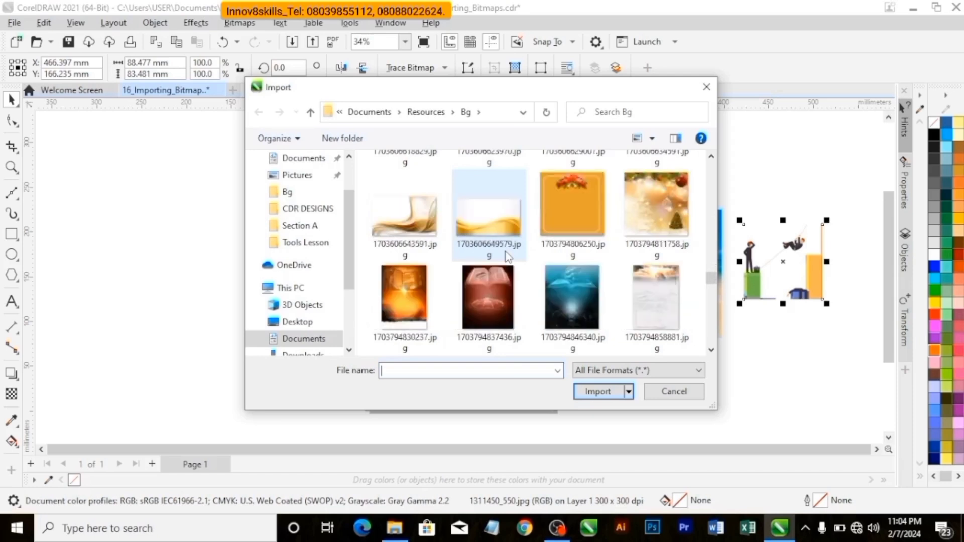
{"action": "left_click", "coordinate": [422, 228]}
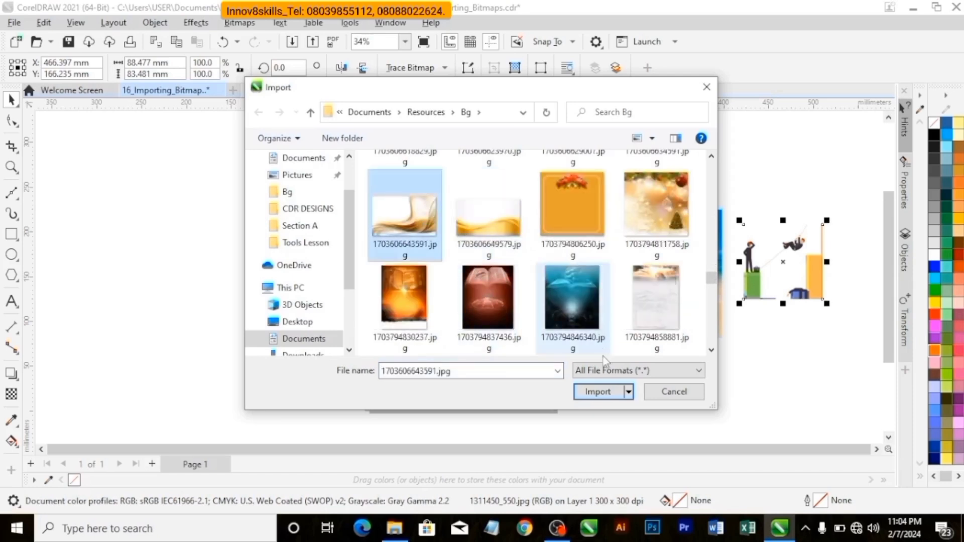
{"action": "left_click", "coordinate": [628, 392]}
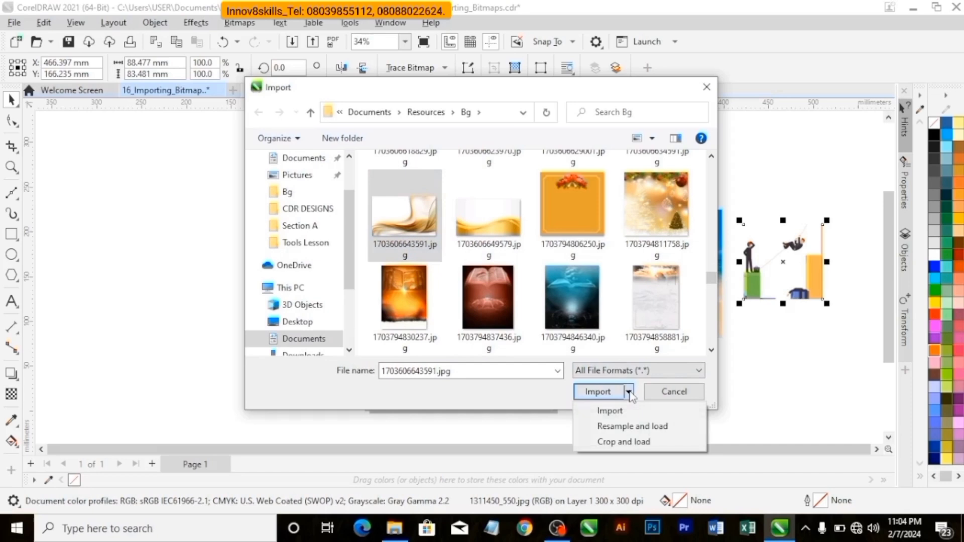
{"action": "left_click", "coordinate": [632, 426]}
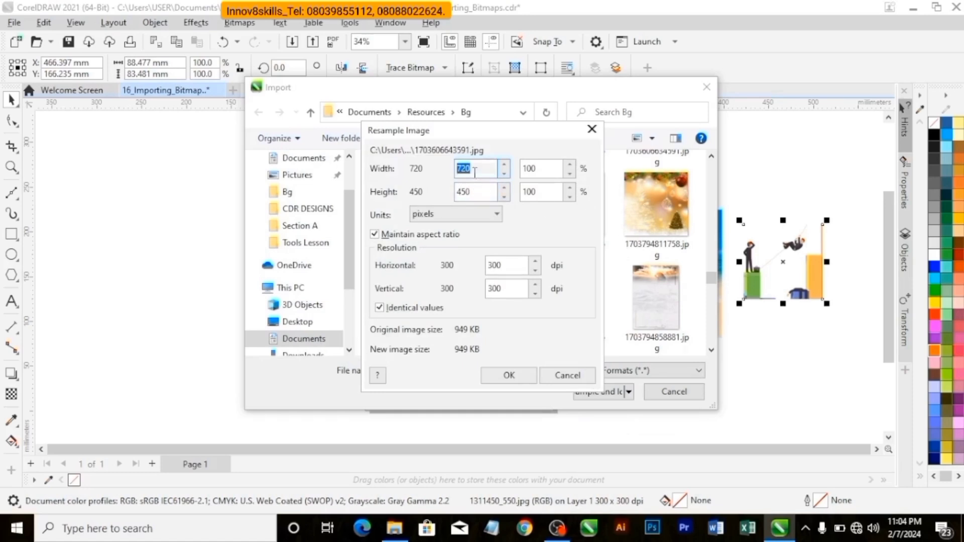
{"action": "type", "text": "200"}
Resample the image by setting its width and its height to 200 pixels with the aspect ratio maintained, and load it.
{"action": "left_click_drag", "start_coordinate": [483, 193], "coordinate": [452, 200]}
{"action": "type", "text": "2"}
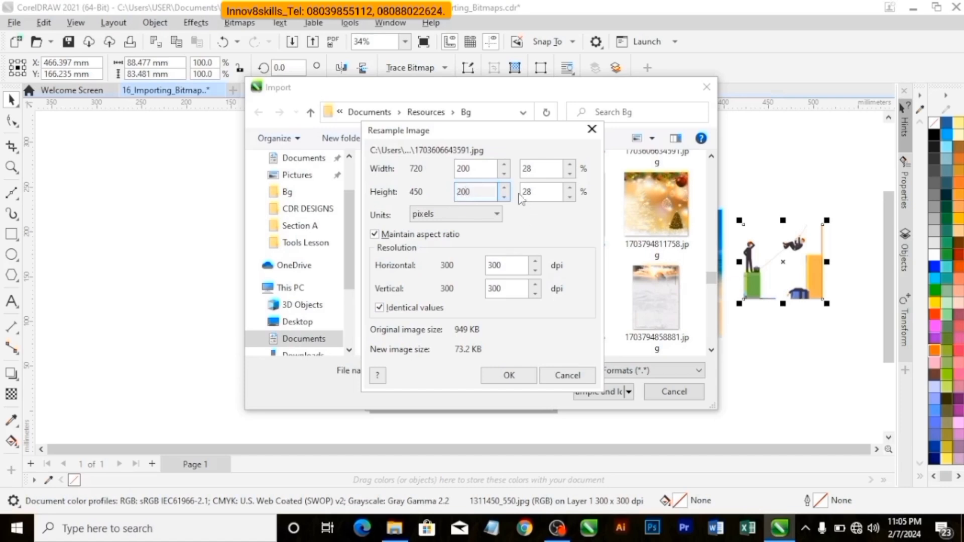
{"action": "left_click", "coordinate": [509, 376]}
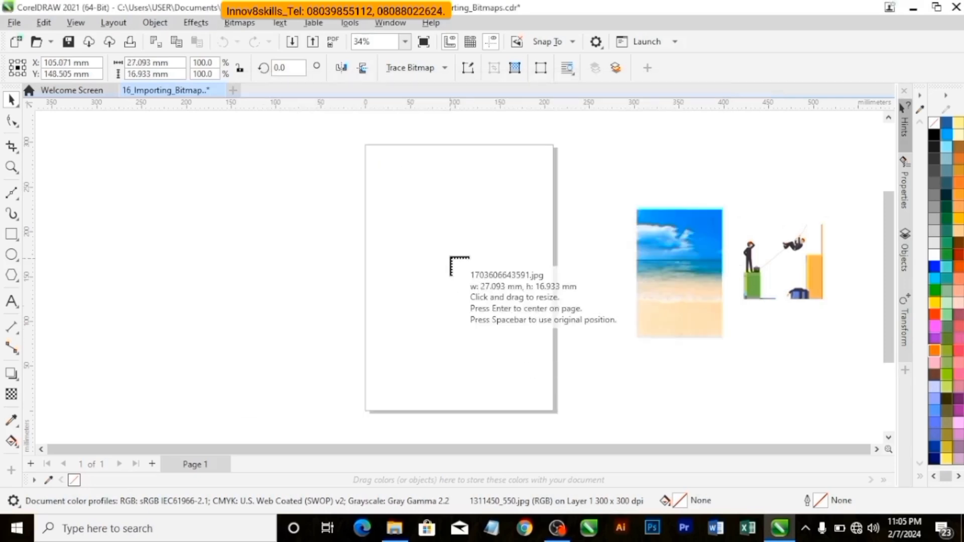
Place the gold wave image at its resampled size slightly above the middle of the page, and deselect it.
{"action": "left_click", "coordinate": [463, 258]}
{"action": "scroll", "coordinate": [480, 275], "scroll_direction": "up", "scroll_amount": 2}
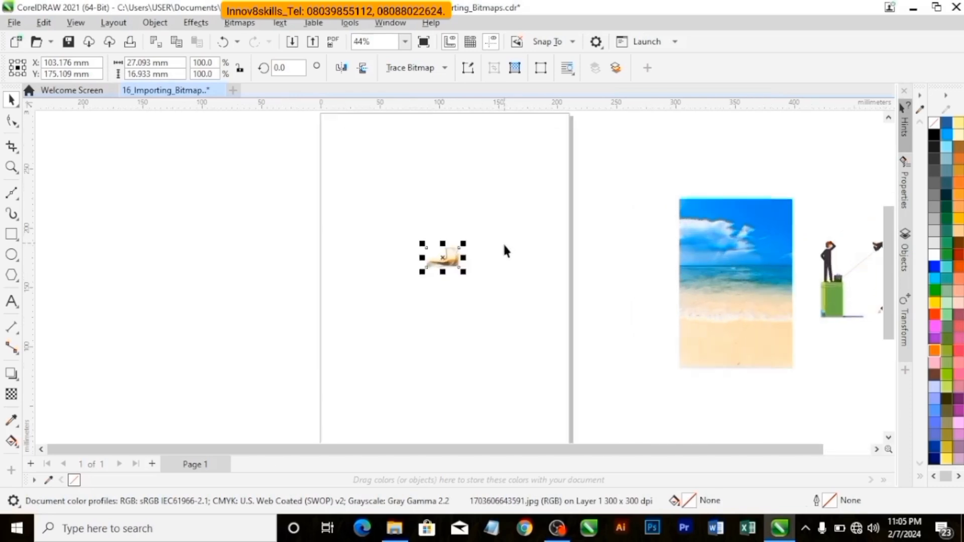
{"action": "scroll", "coordinate": [471, 248], "scroll_direction": "up", "scroll_amount": 2}
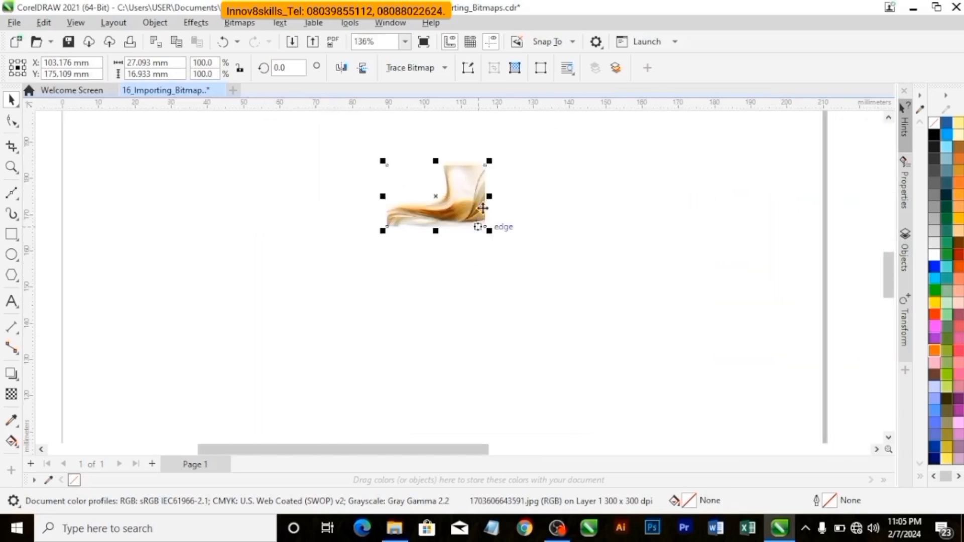
{"action": "left_click", "coordinate": [405, 42]}
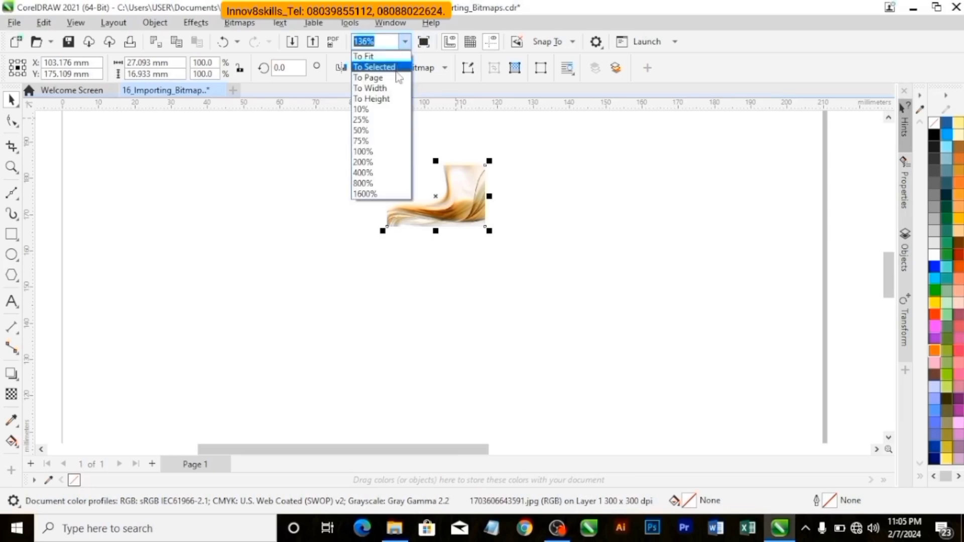
{"action": "left_click", "coordinate": [394, 78]}
{"action": "left_click", "coordinate": [566, 179]}
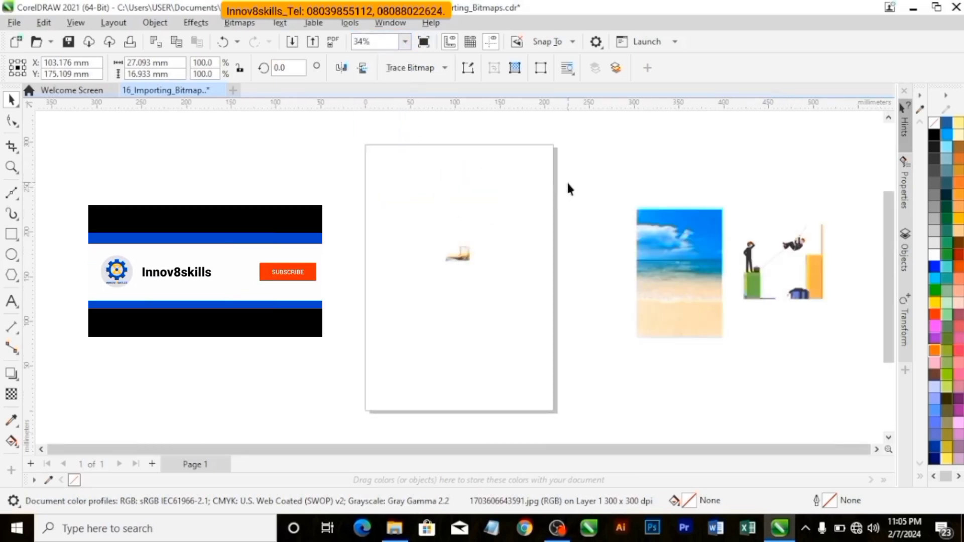